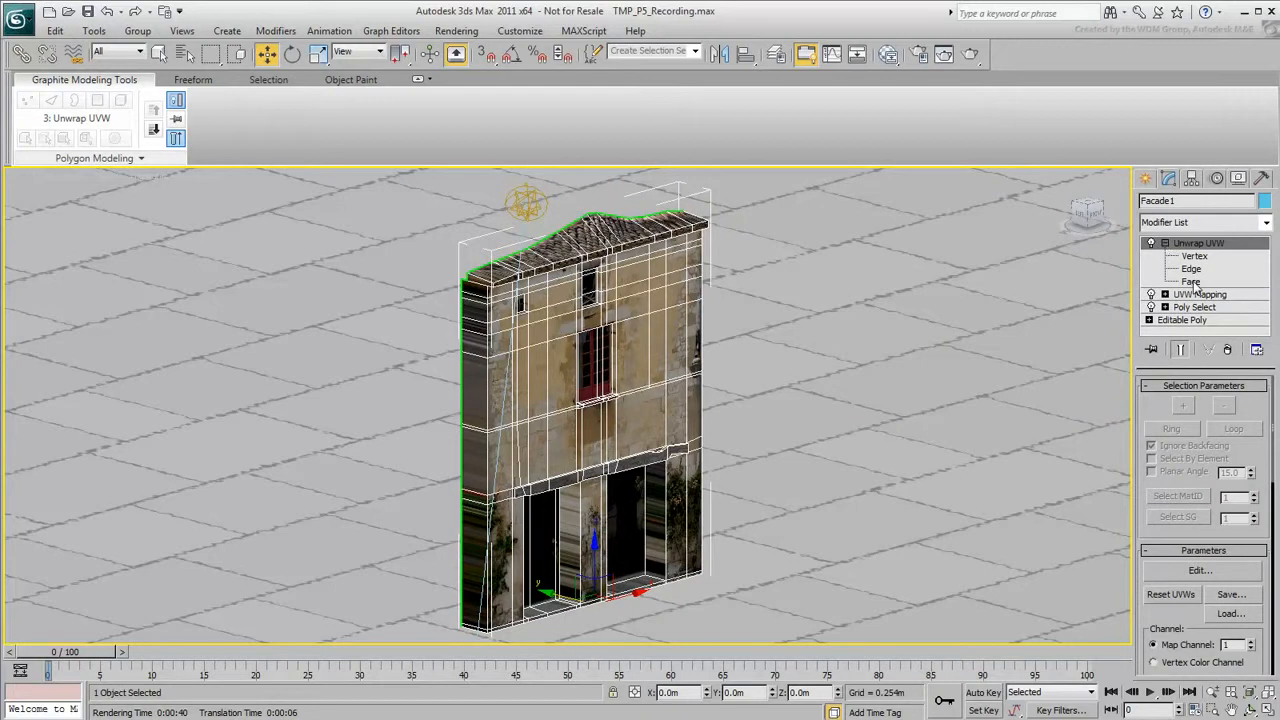
# Apply a planar map aligned to X to the face on the inner side of the first ground-floor doorway, beside the central pillar
pyautogui.moveTo(614, 532); pyautogui.dragTo(711, 429, button='middle')
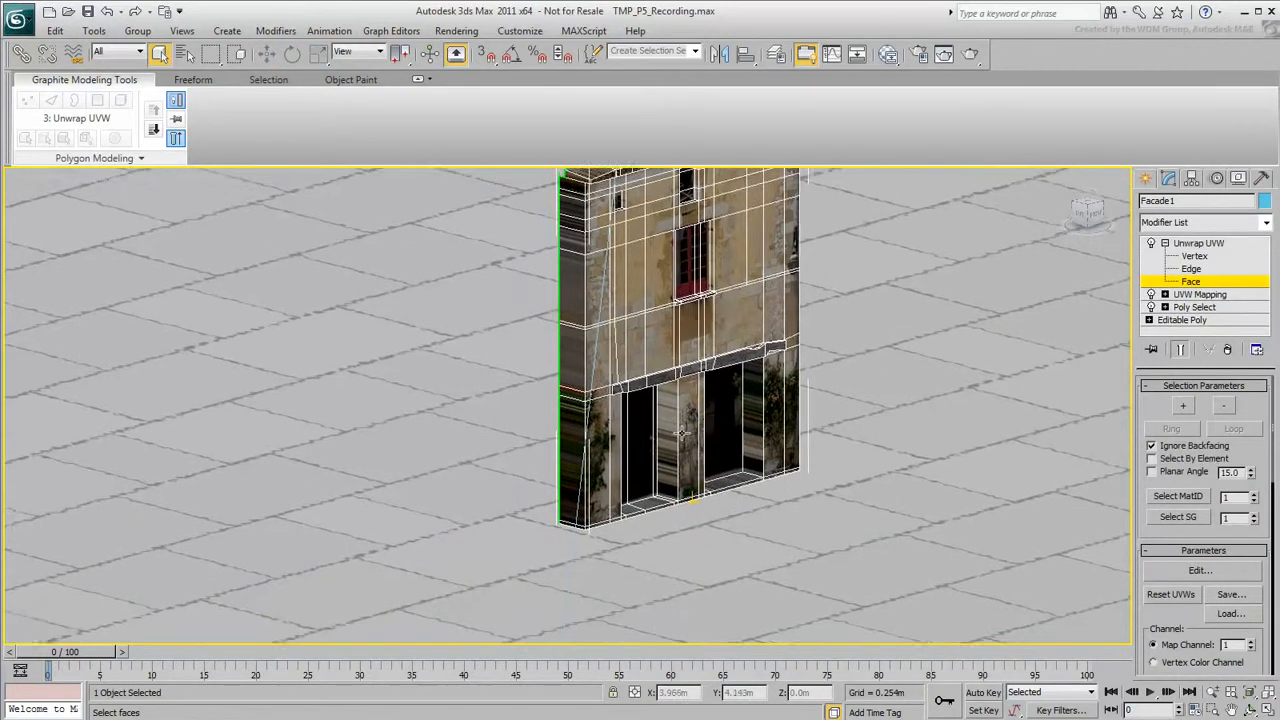
pyautogui.scroll(5, 711, 429)
pyautogui.click(622, 465)
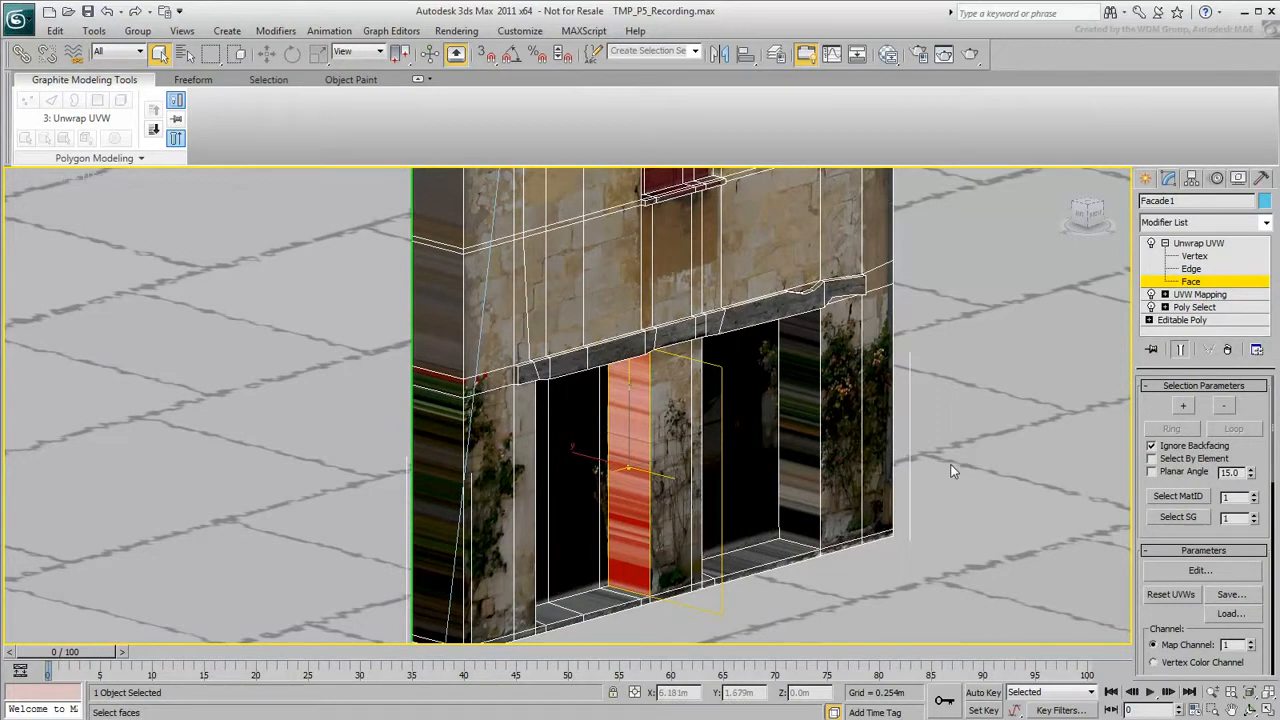
pyautogui.moveTo(1143, 620); pyautogui.dragTo(1168, 235)
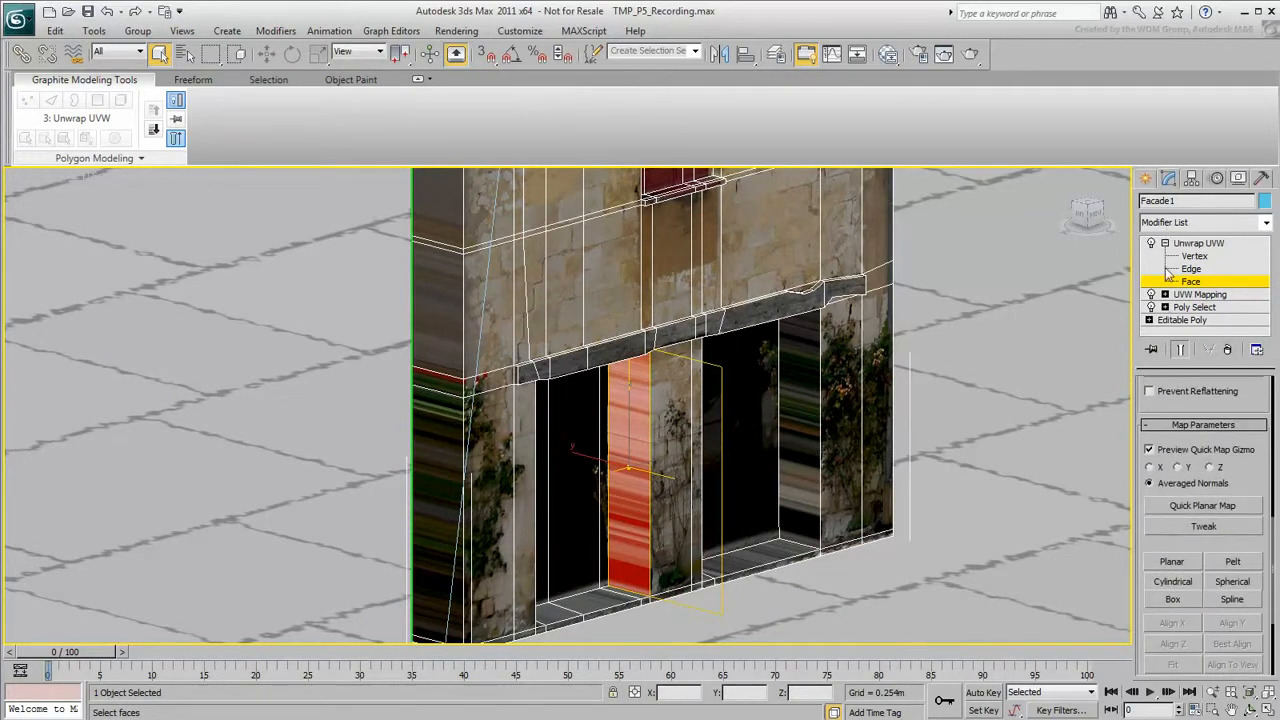
pyautogui.click(1172, 562)
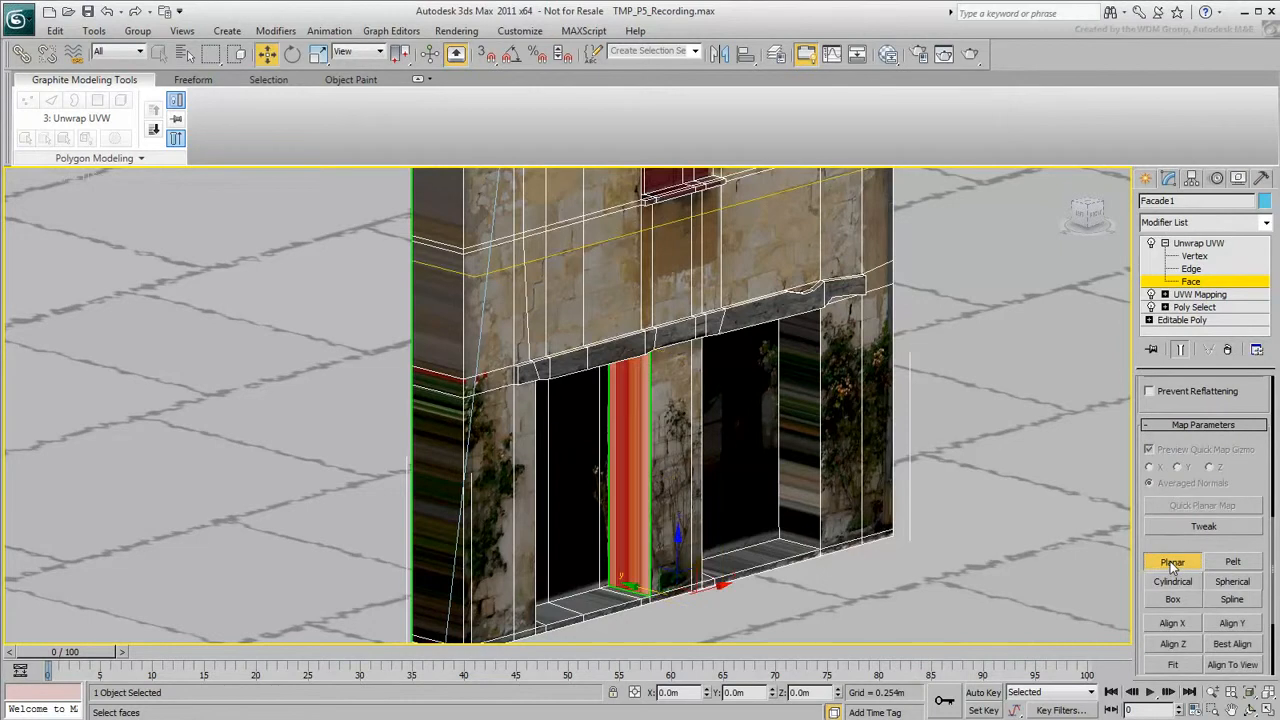
pyautogui.click(1177, 625)
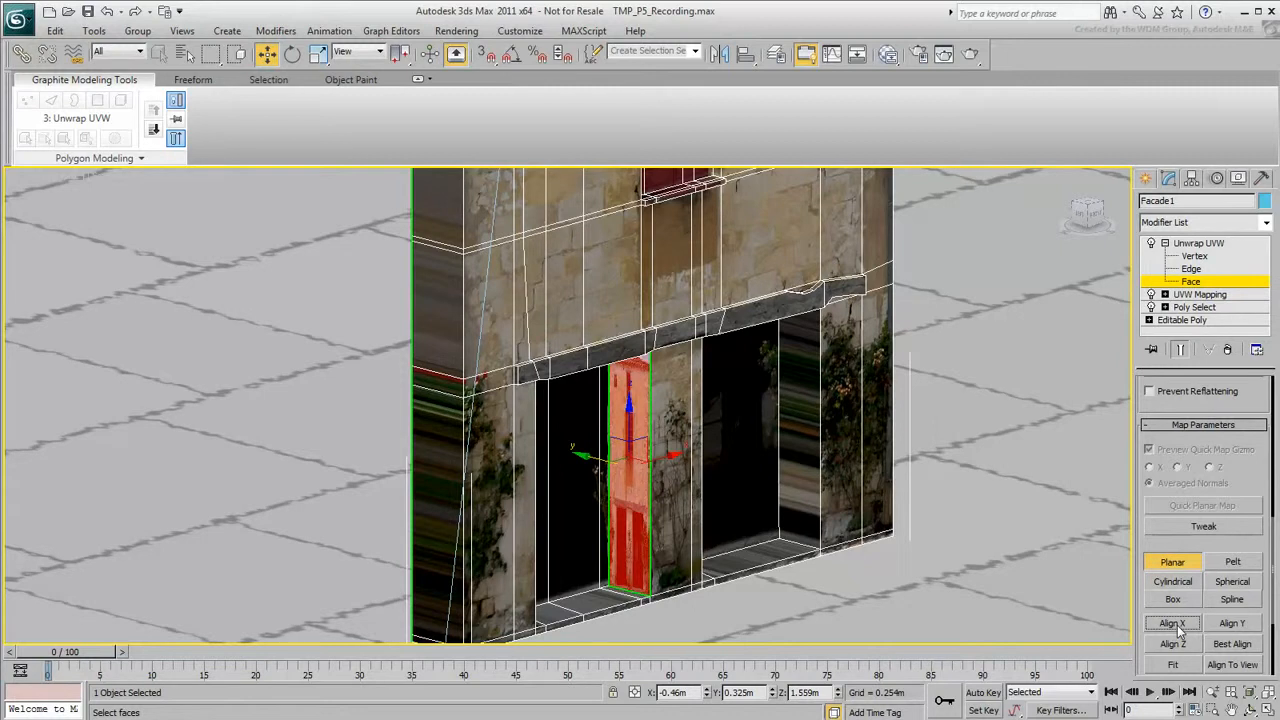
pyautogui.click(1174, 562)
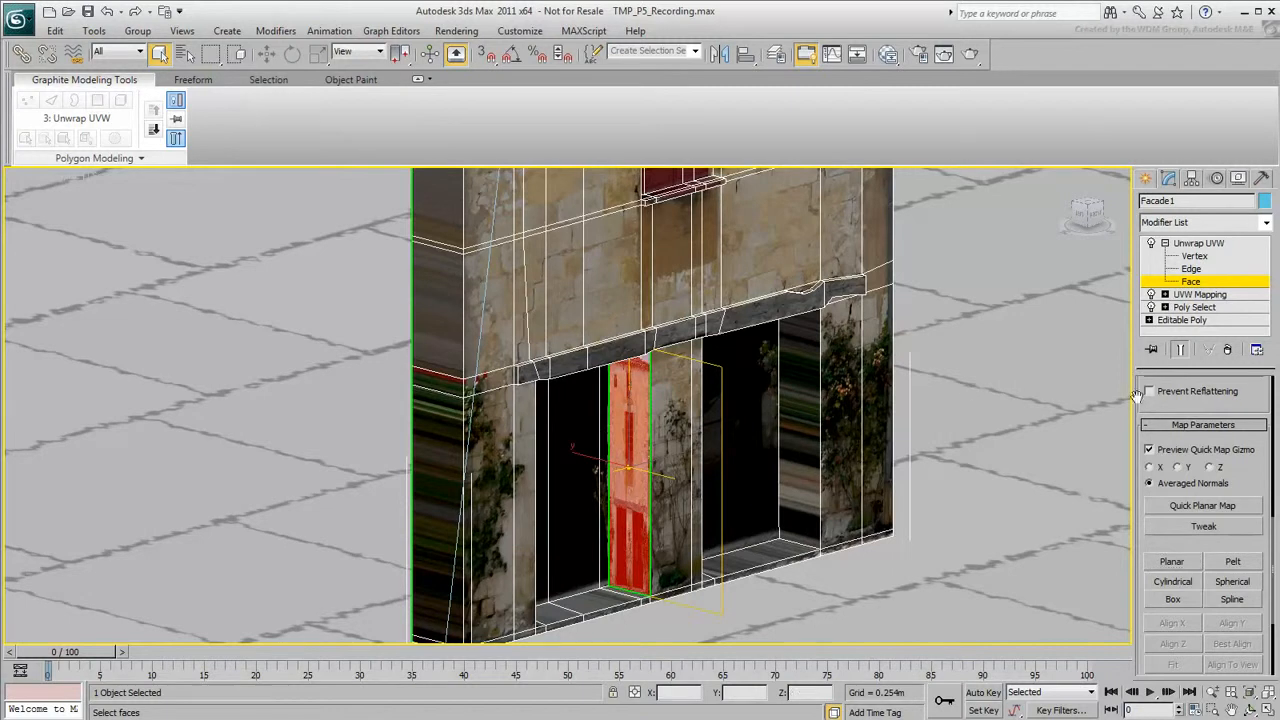
# Open the UVW editor, show only the selected face and display the Map #16 (fac1.jpg) texture as its background
pyautogui.moveTo(1148, 404); pyautogui.dragTo(1152, 672)
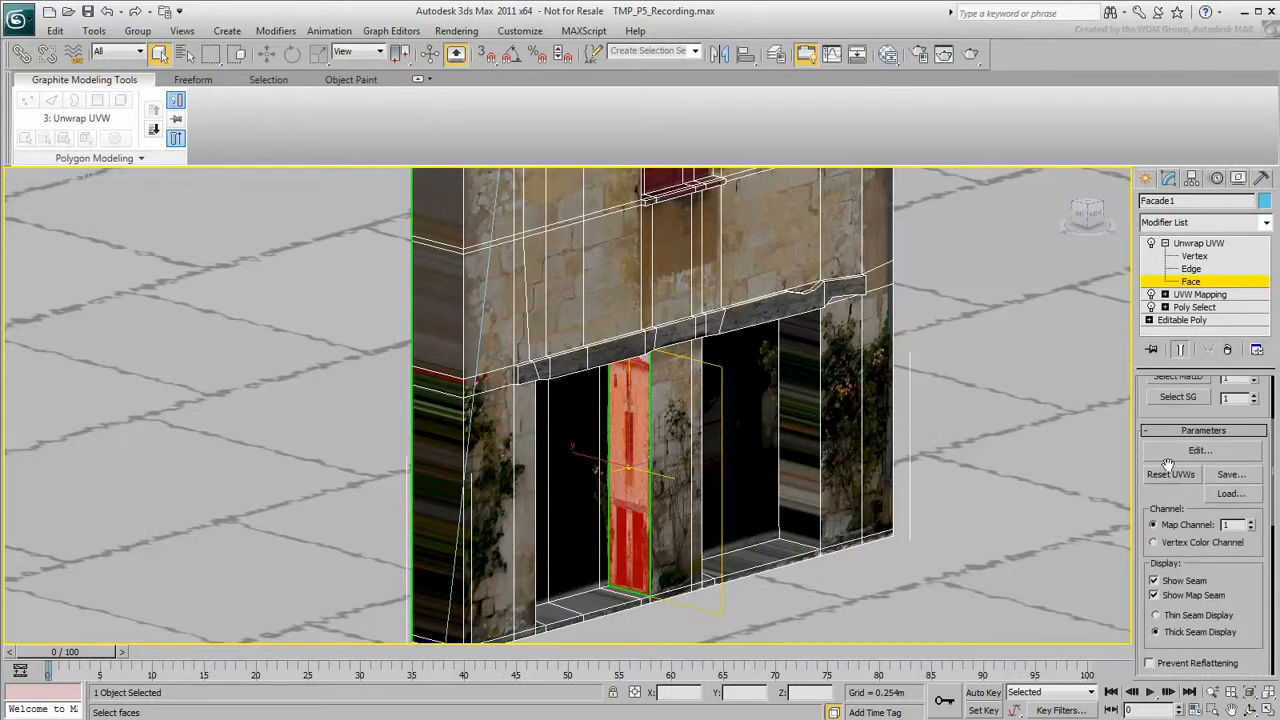
pyautogui.click(1199, 451)
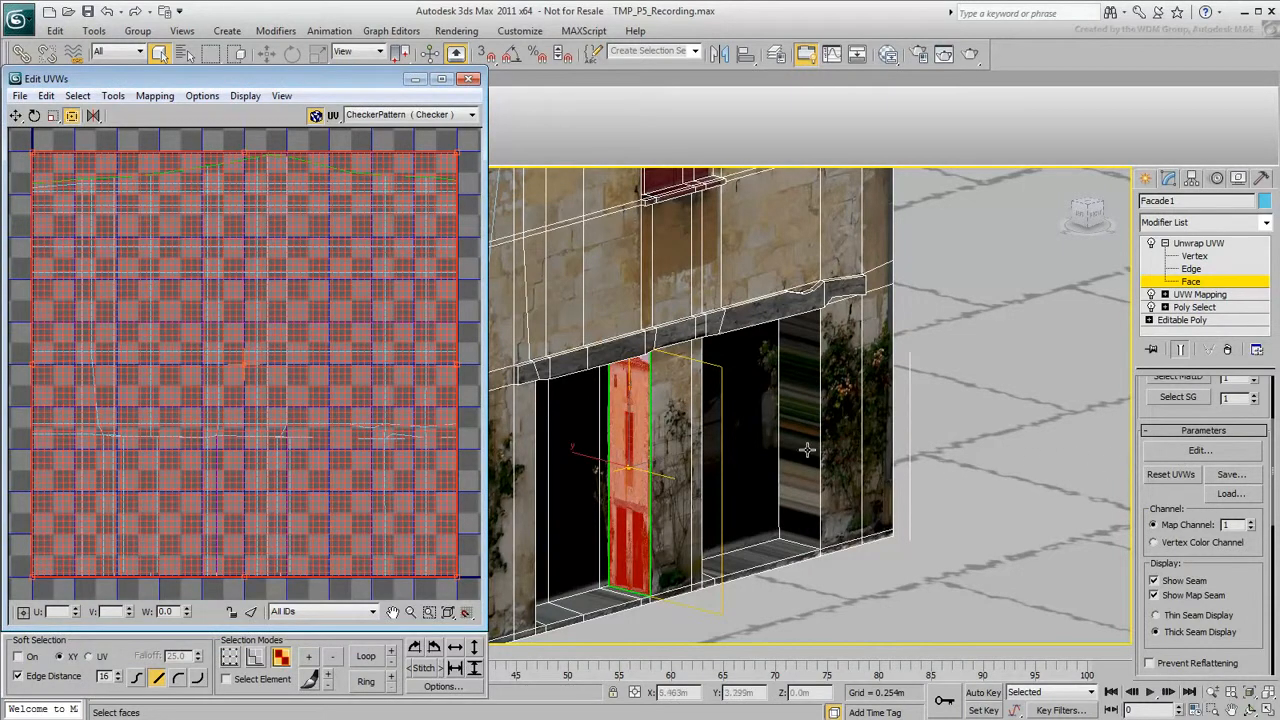
pyautogui.click(251, 613)
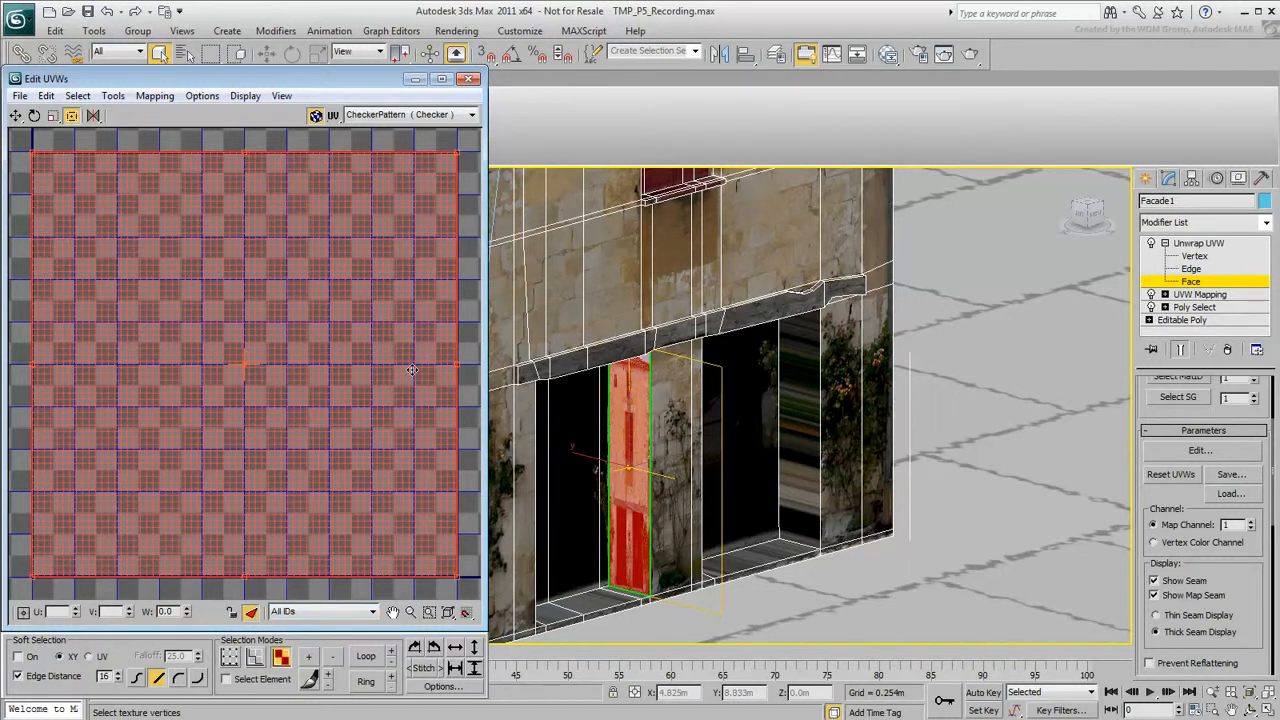
pyautogui.click(472, 116)
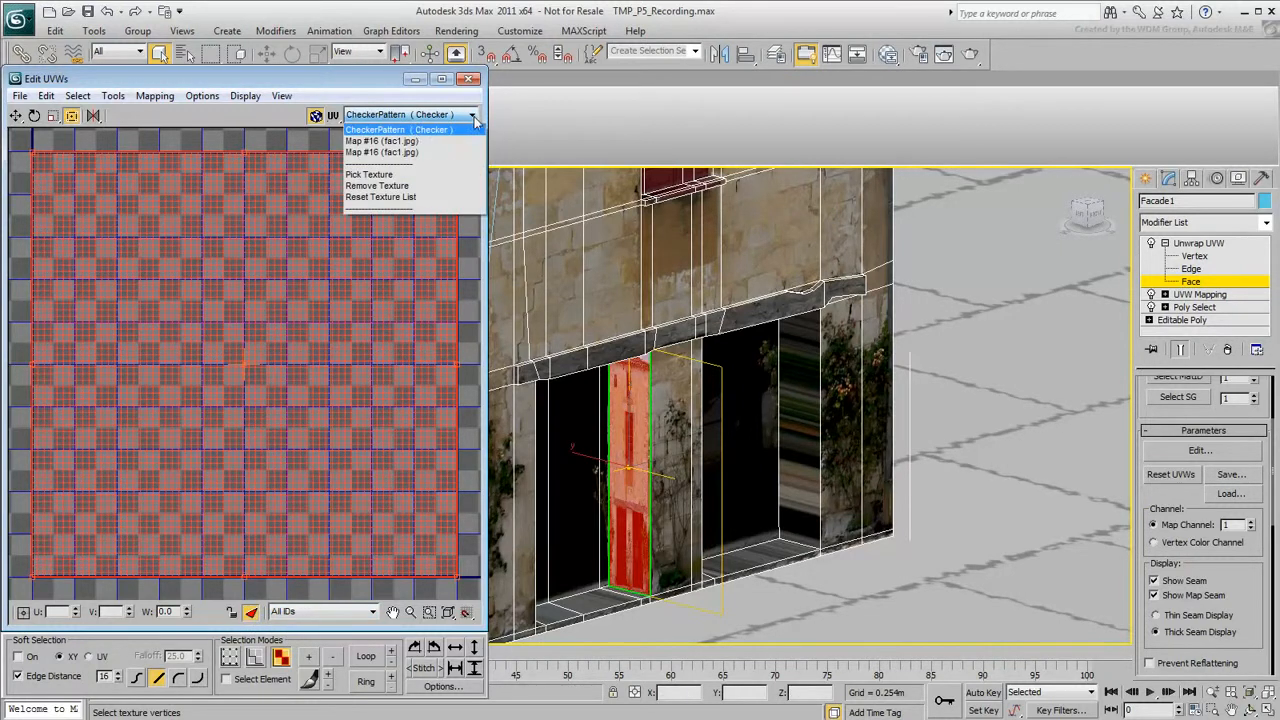
pyautogui.click(393, 141)
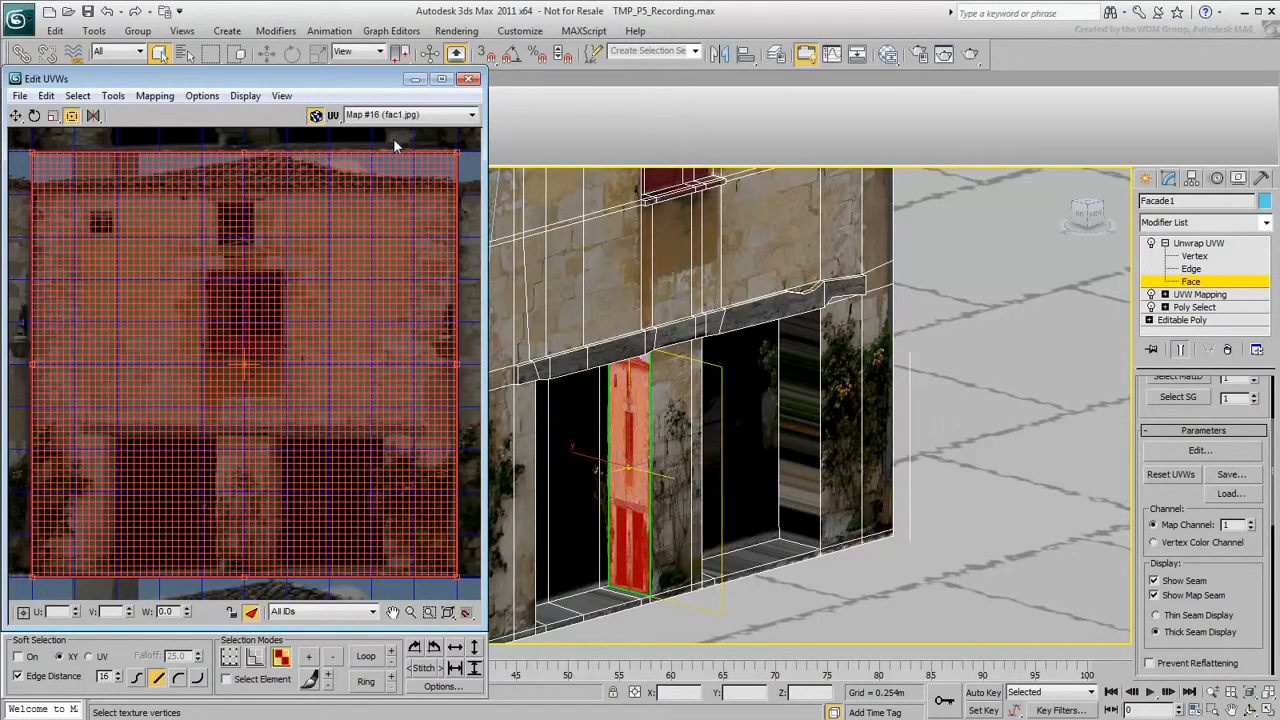
# Set the UVW editor's background bitmap brightness to 0.75
pyautogui.click(440, 687)
pyautogui.moveTo(248, 79); pyautogui.dragTo(284, 35)
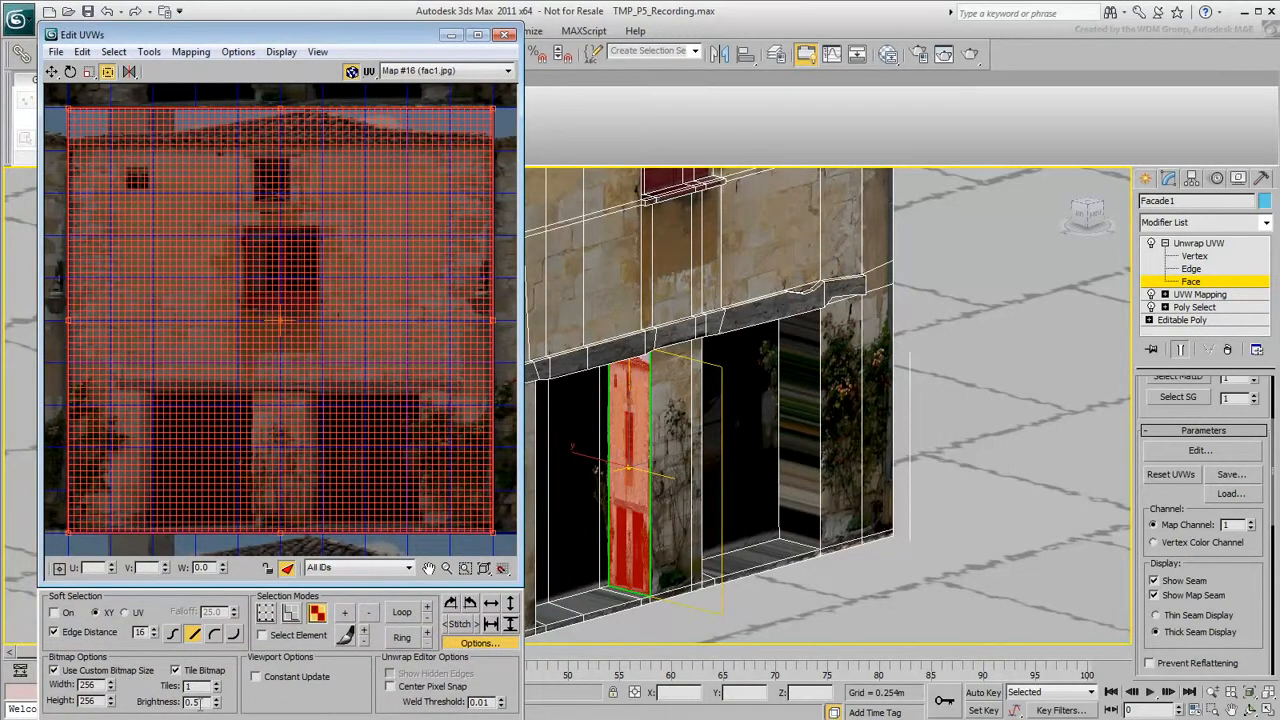
pyautogui.moveTo(202, 702); pyautogui.dragTo(151, 695)
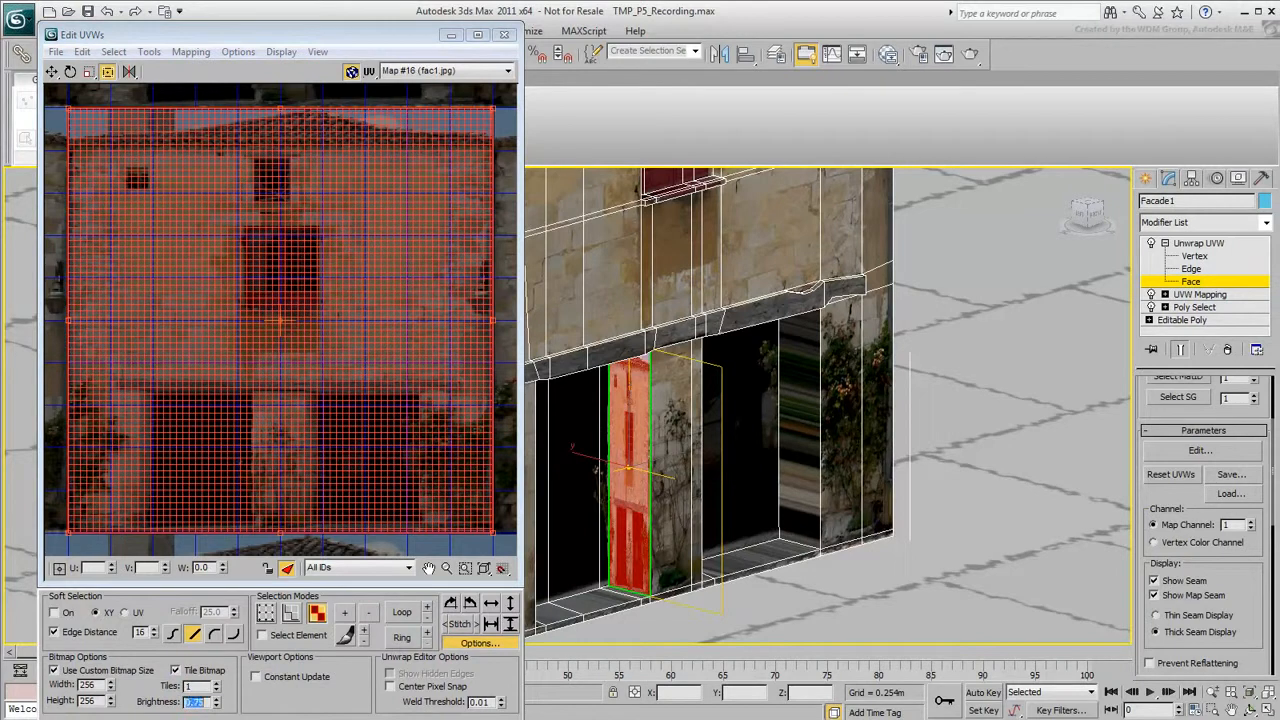
pyautogui.write('.75')
pyautogui.press('Return')
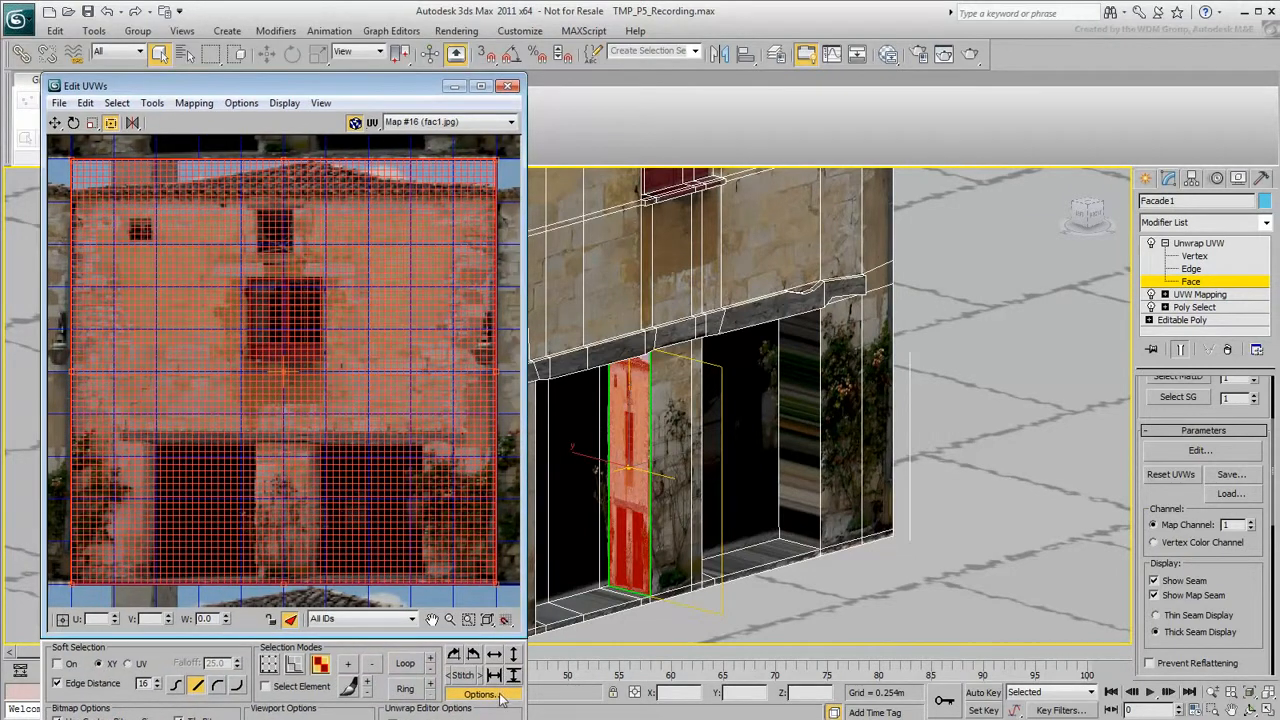
pyautogui.click(498, 695)
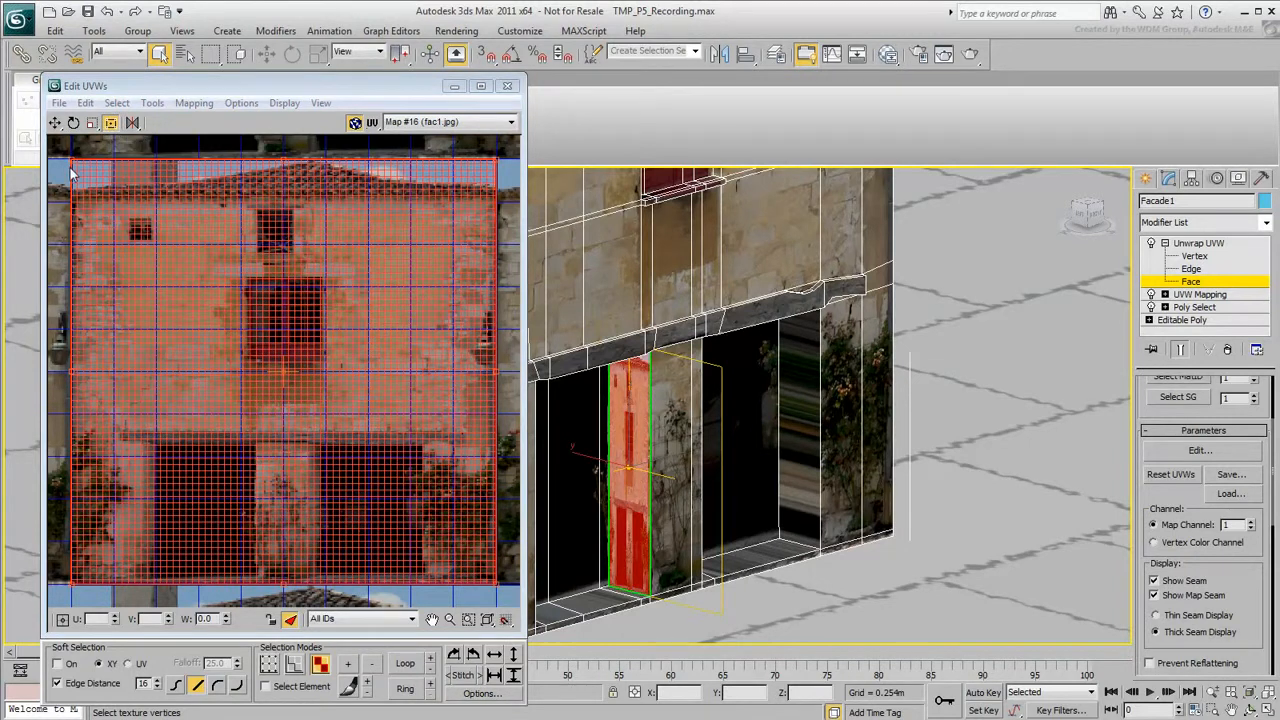
# Scale the face's UVs onto the stone pillar between the two doorways in the texture and mirror them horizontally
pyautogui.moveTo(72, 161); pyautogui.dragTo(272, 445)
pyautogui.moveTo(501, 587); pyautogui.dragTo(325, 580)
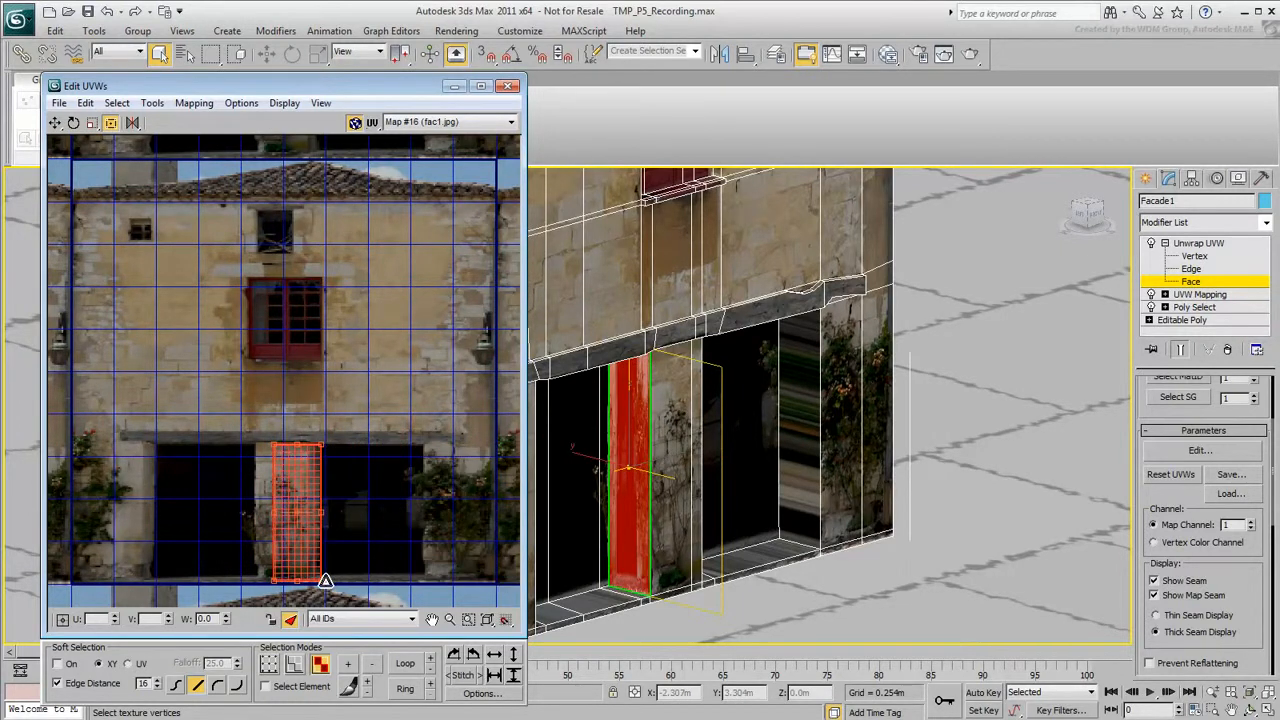
pyautogui.scroll(6, 699, 425)
pyautogui.moveTo(697, 448); pyautogui.dragTo(704, 418, button='middle')
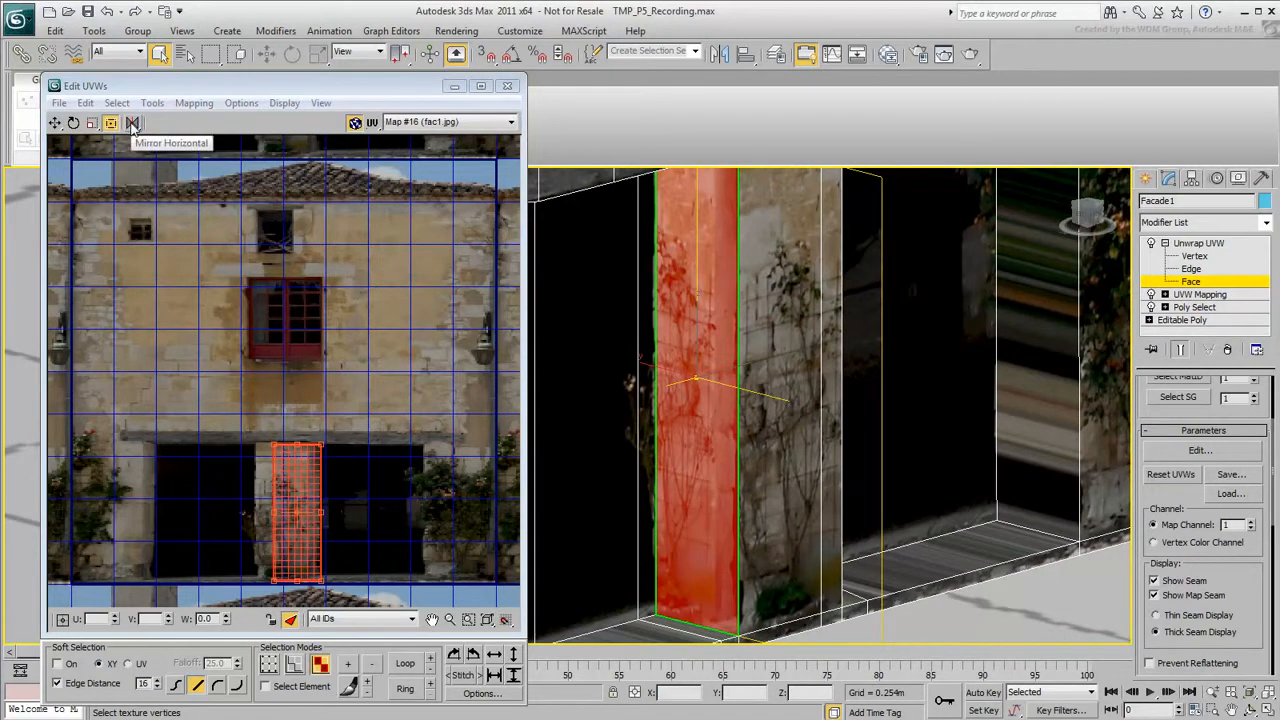
pyautogui.click(133, 122)
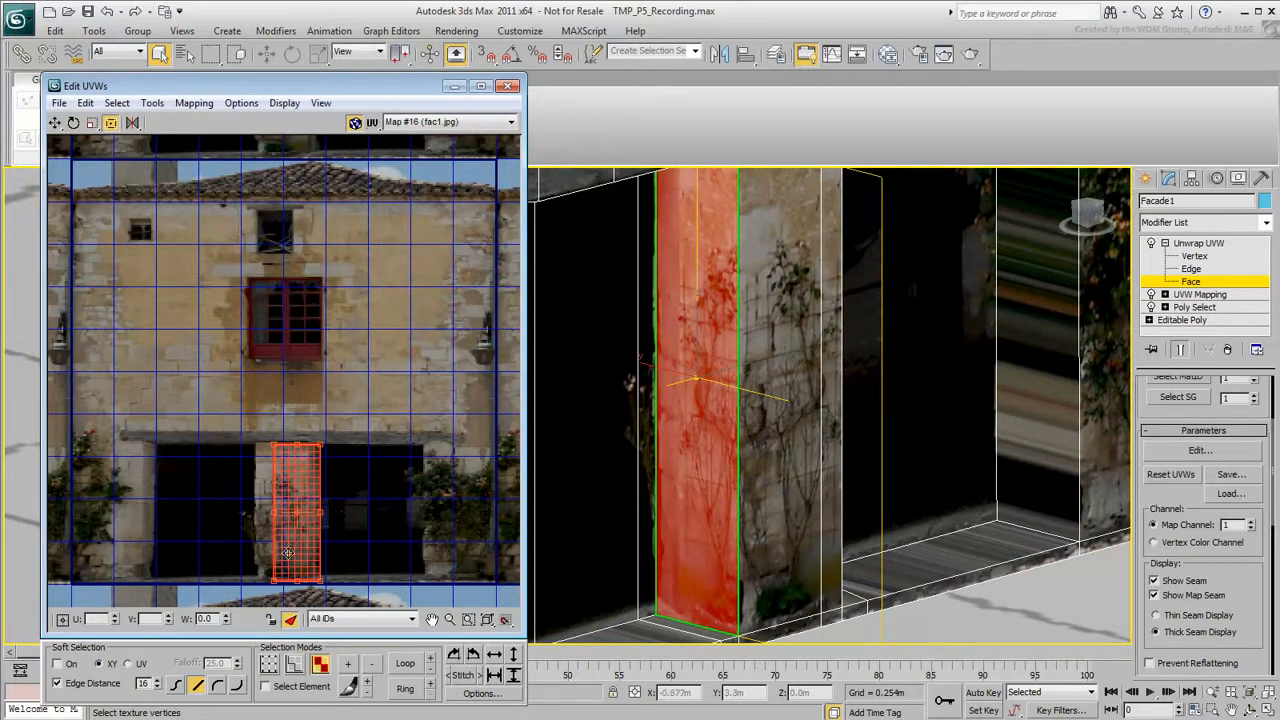
pyautogui.moveTo(273, 582); pyautogui.dragTo(287, 583)
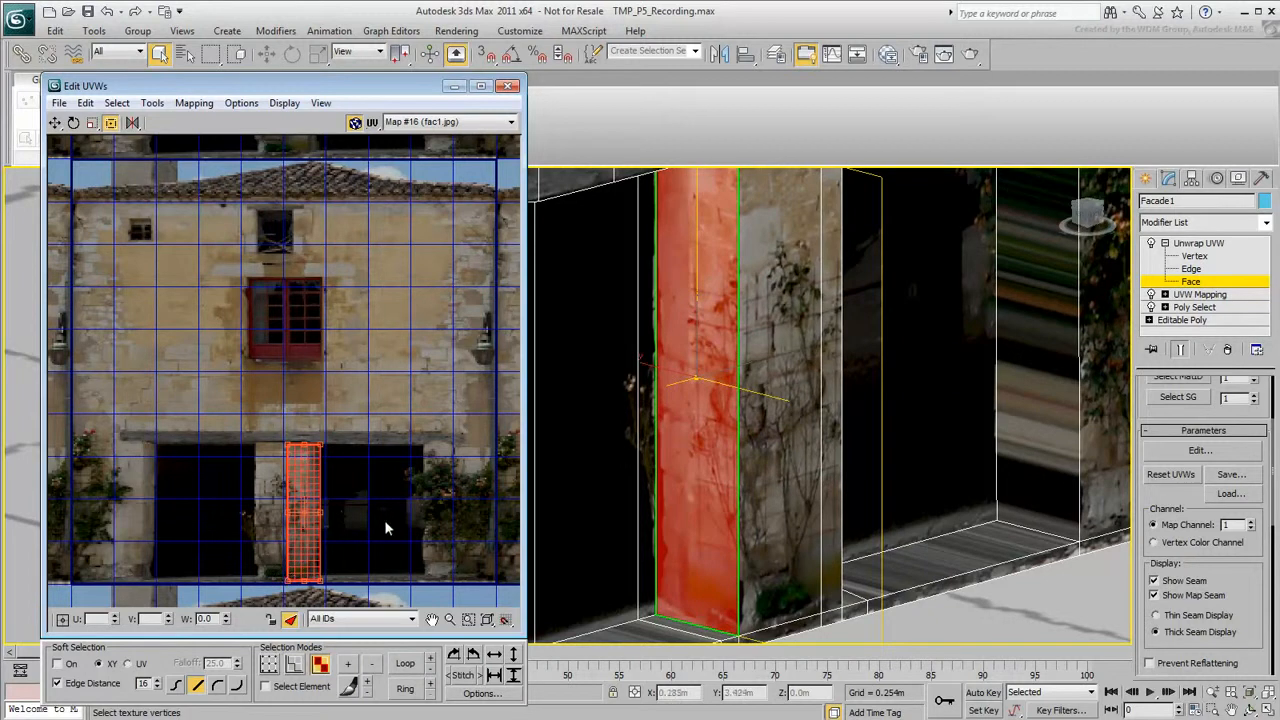
# Apply a planar map aligned to X to the stretched inner side face of the second ground-floor doorway
pyautogui.moveTo(848, 384); pyautogui.dragTo(755, 473, button='middle')
pyautogui.click(924, 446)
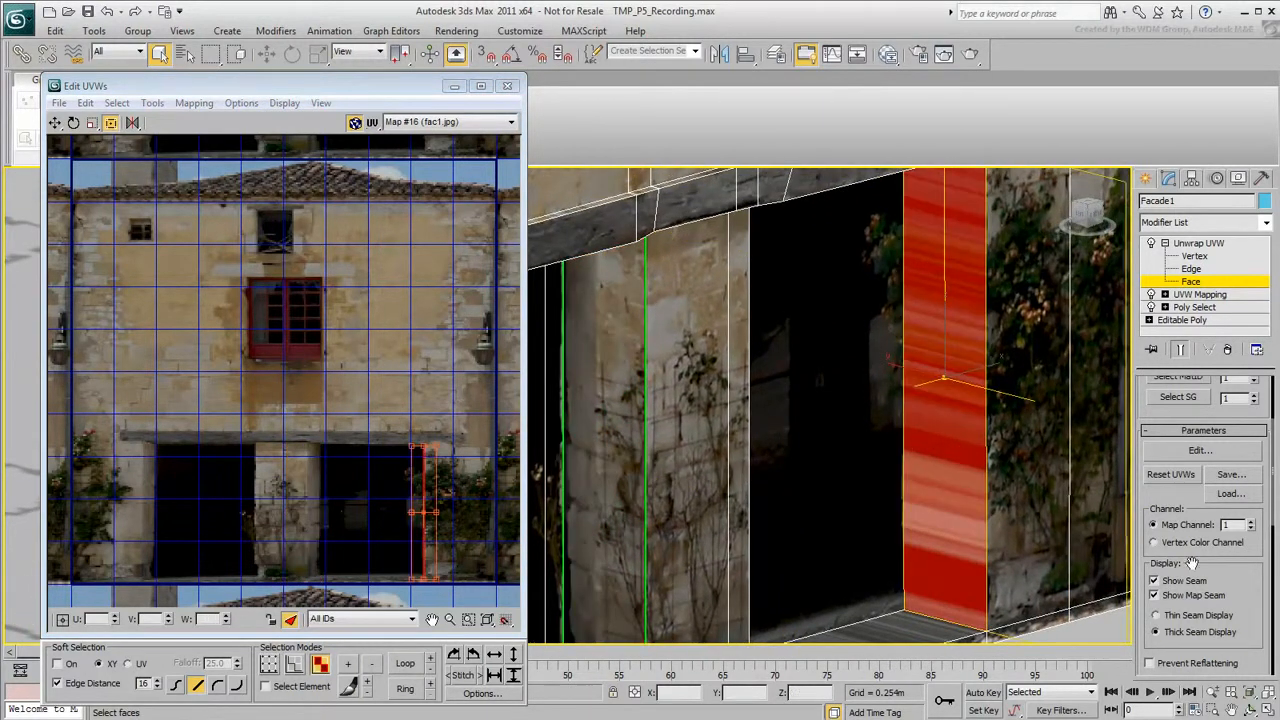
pyautogui.moveTo(1258, 588); pyautogui.dragTo(1264, 341)
pyautogui.click(1172, 586)
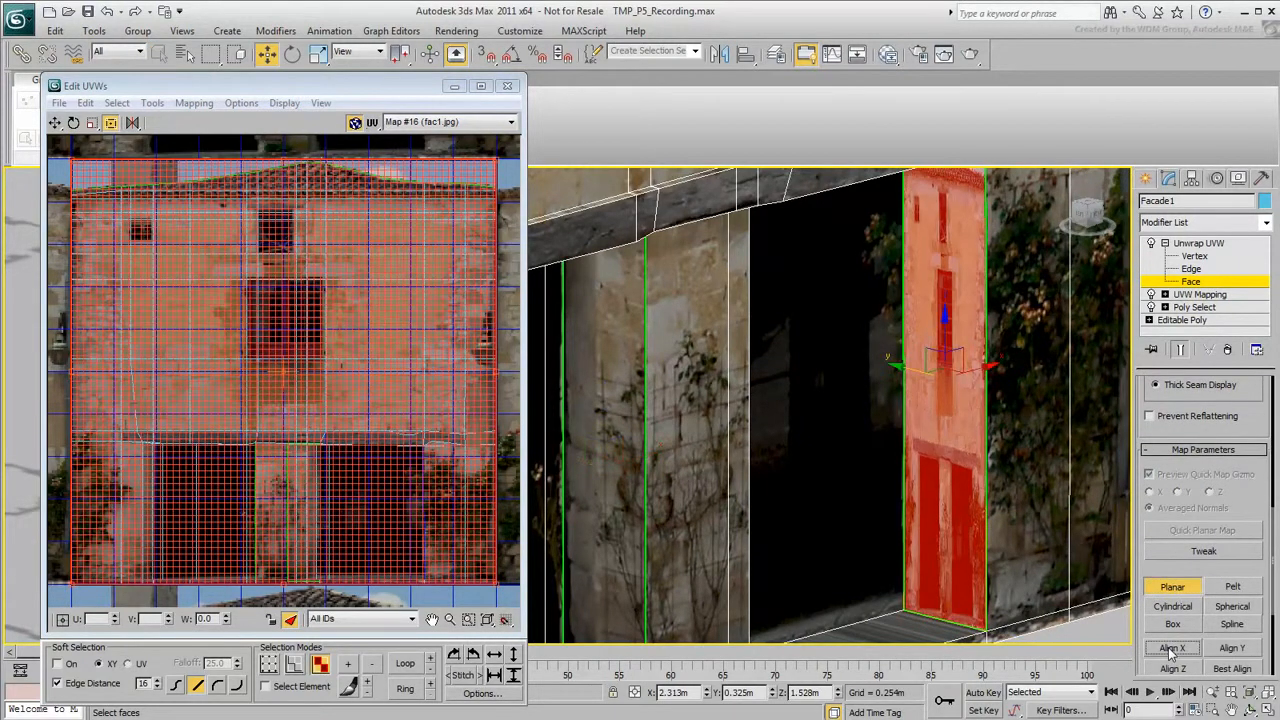
pyautogui.click(1172, 587)
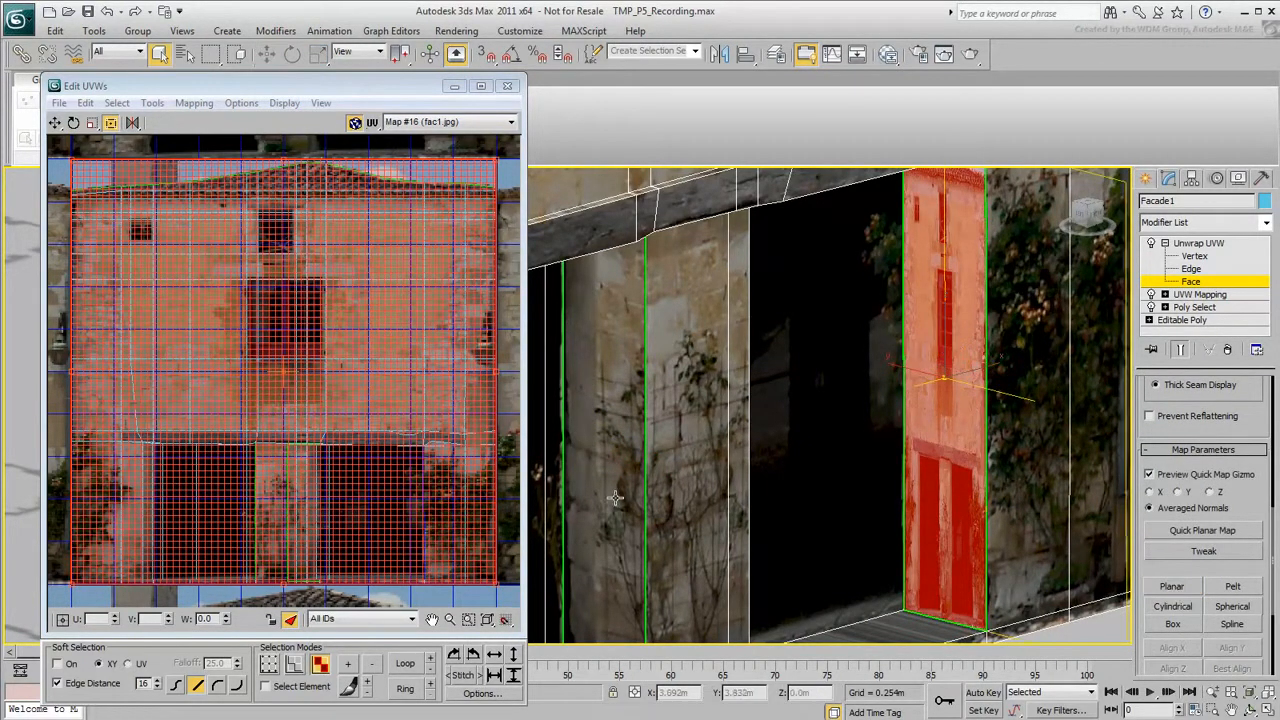
# Show only the selected face's UVs, then shrink and move them onto the stone wall beside the first doorway in the texture
pyautogui.click(290, 620)
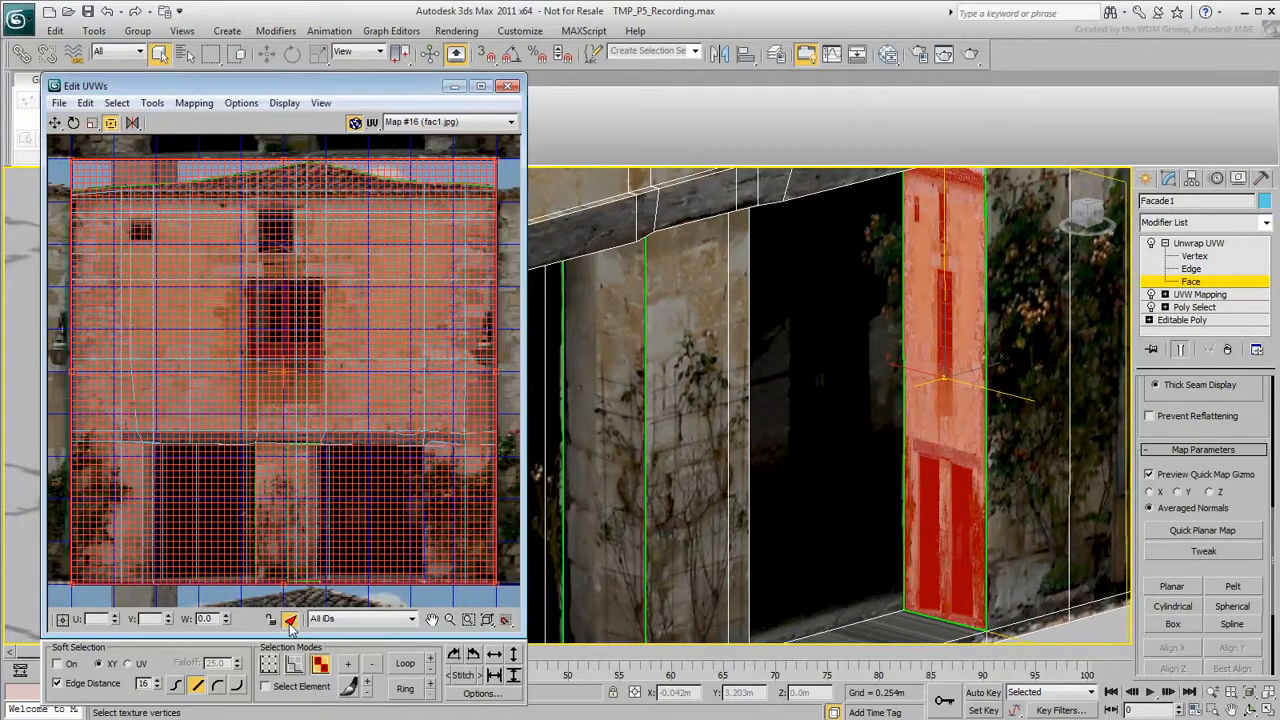
pyautogui.click(290, 620)
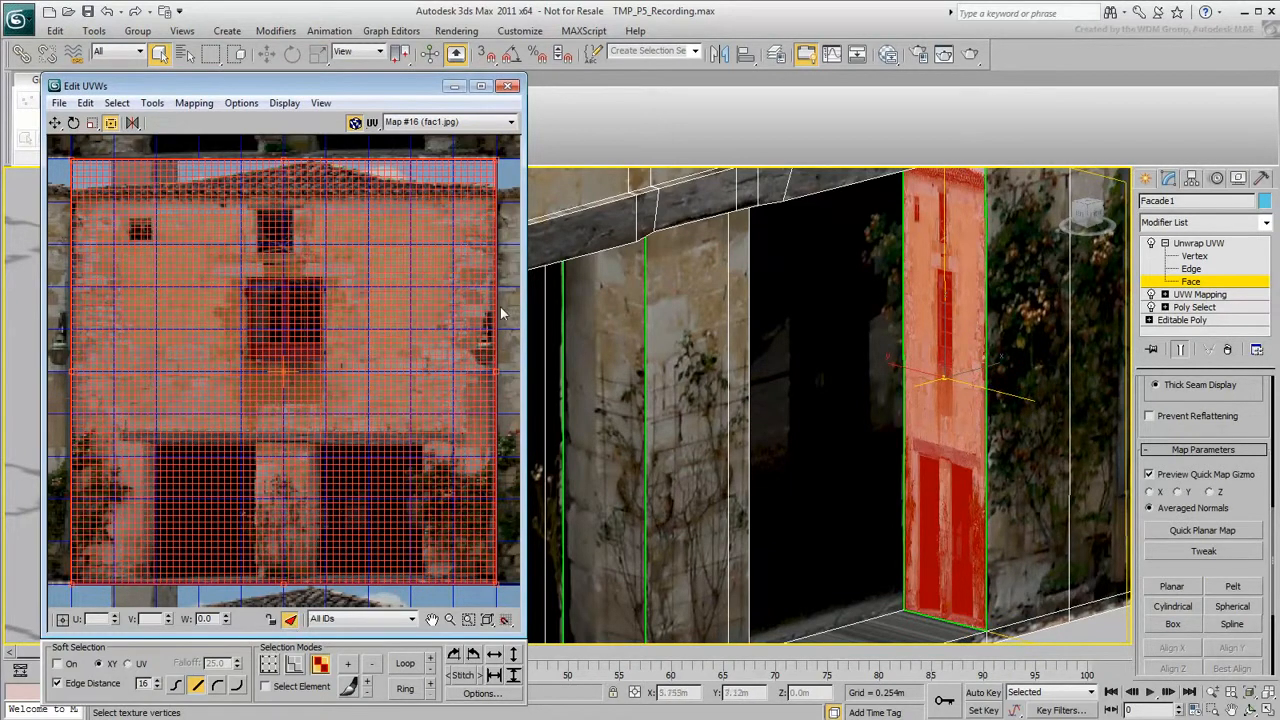
pyautogui.moveTo(496, 157); pyautogui.dragTo(129, 444)
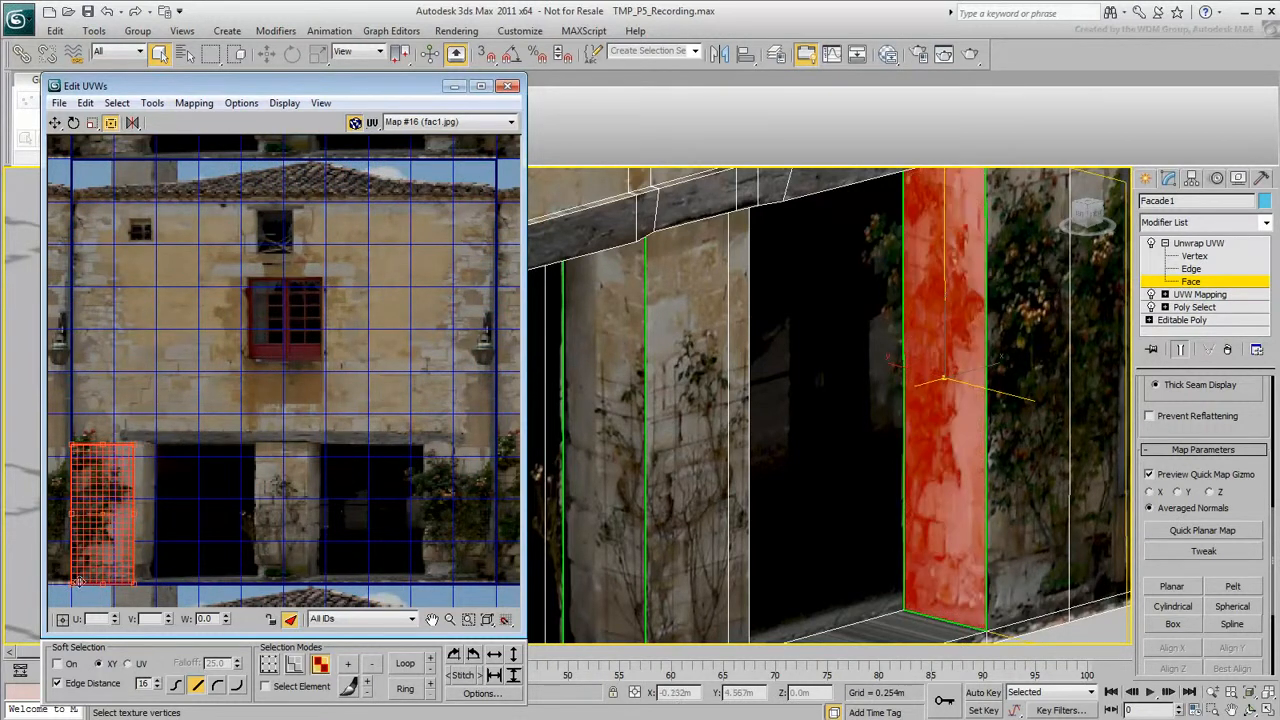
pyautogui.moveTo(70, 514); pyautogui.dragTo(121, 548)
# Select the floor faces of both doorways' thresholds and apply a planar map aligned to Z
pyautogui.scroll(-4, 577, 469)
pyautogui.moveTo(731, 457); pyautogui.dragTo(788, 487, button='middle')
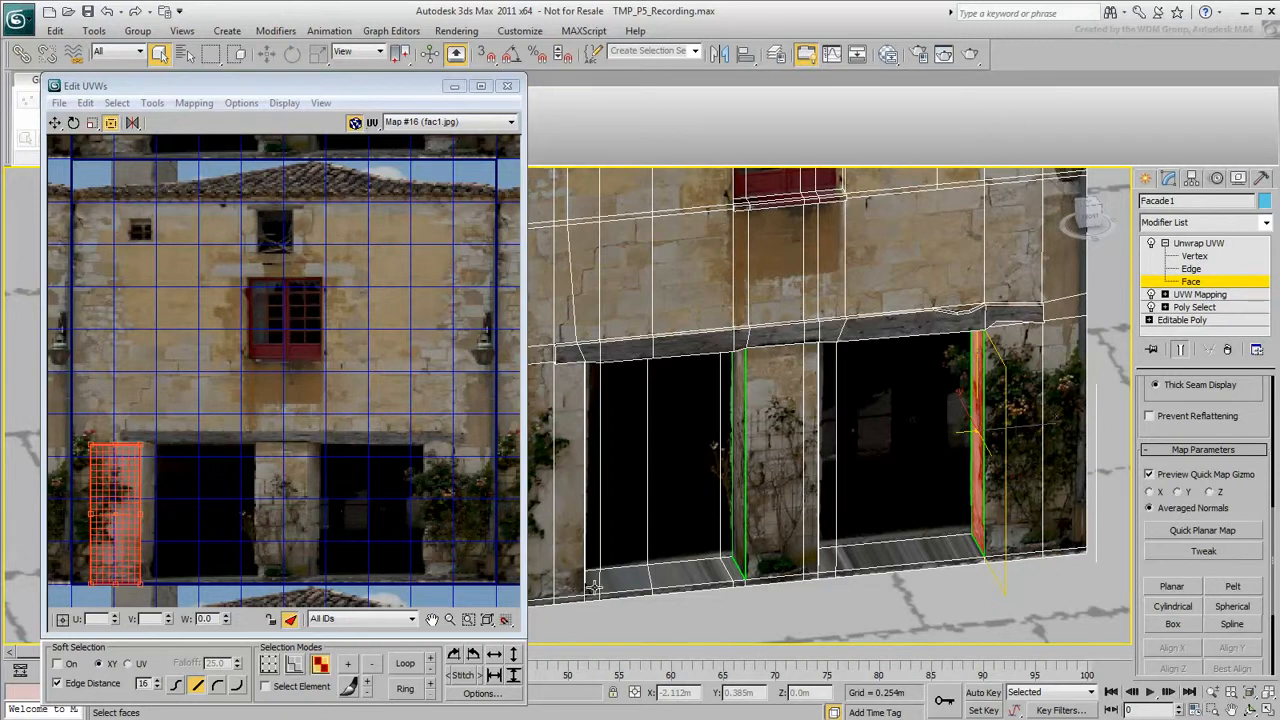
pyautogui.click(594, 587)
pyautogui.keyDown('ctrl'); pyautogui.click(619, 584); pyautogui.keyUp('ctrl')
pyautogui.keyDown('ctrl'); pyautogui.click(686, 577); pyautogui.keyUp('ctrl')
pyautogui.keyDown('ctrl'); pyautogui.click(736, 572); pyautogui.keyUp('ctrl')
pyautogui.keyDown('ctrl'); pyautogui.click(832, 562); pyautogui.keyUp('ctrl')
pyautogui.keyDown('ctrl'); pyautogui.click(930, 548); pyautogui.keyUp('ctrl')
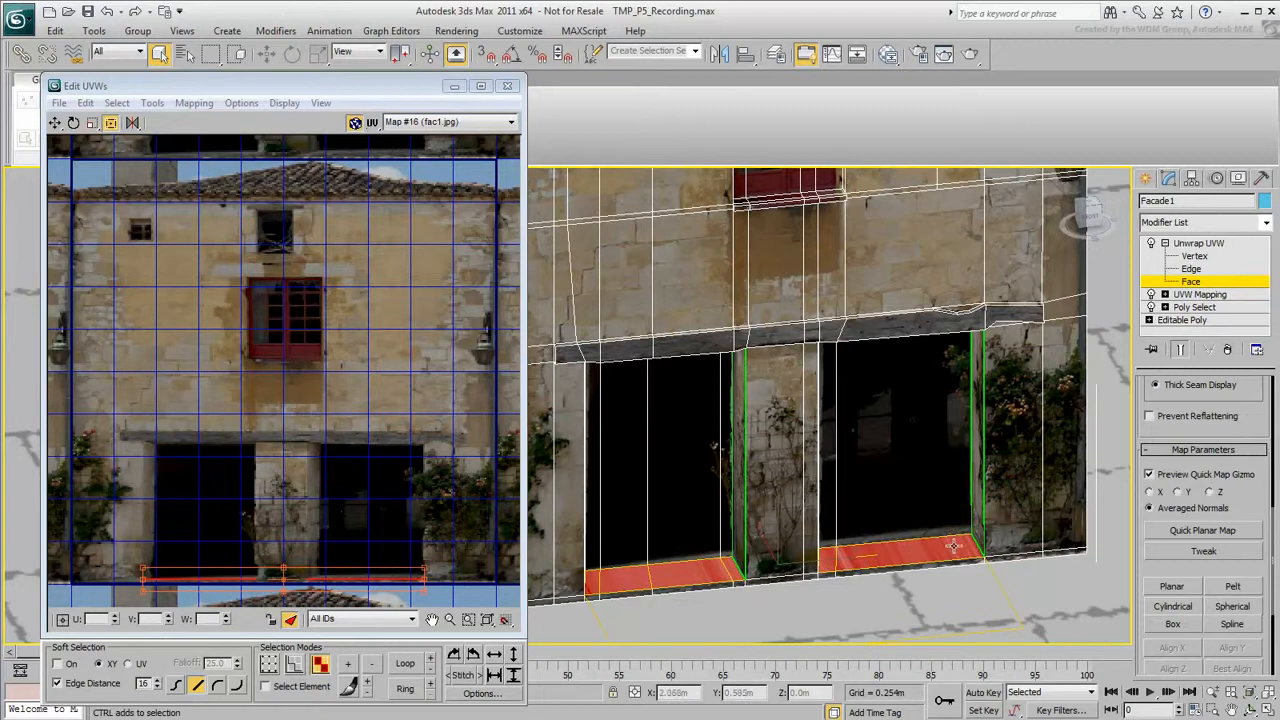
pyautogui.keyDown('alt'); pyautogui.moveTo(845, 548); pyautogui.dragTo(870, 465, button='middle'); pyautogui.keyUp('alt')
pyautogui.click(1180, 588)
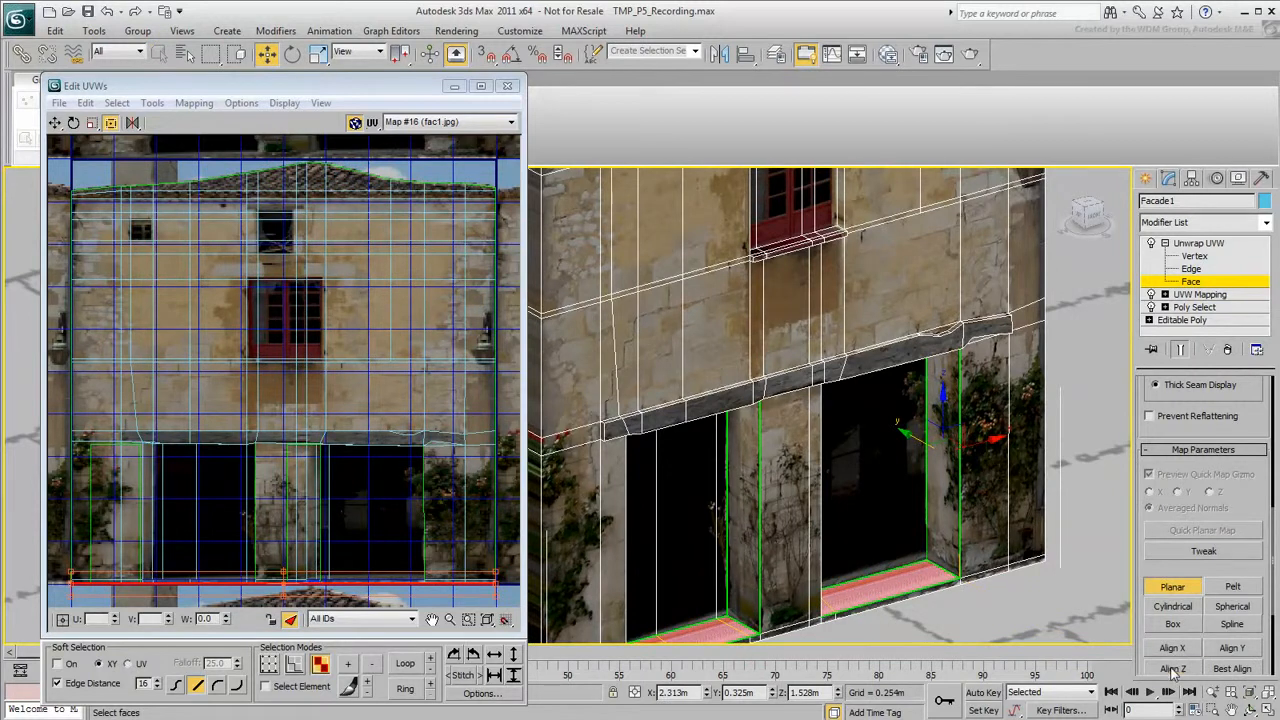
pyautogui.click(1173, 669)
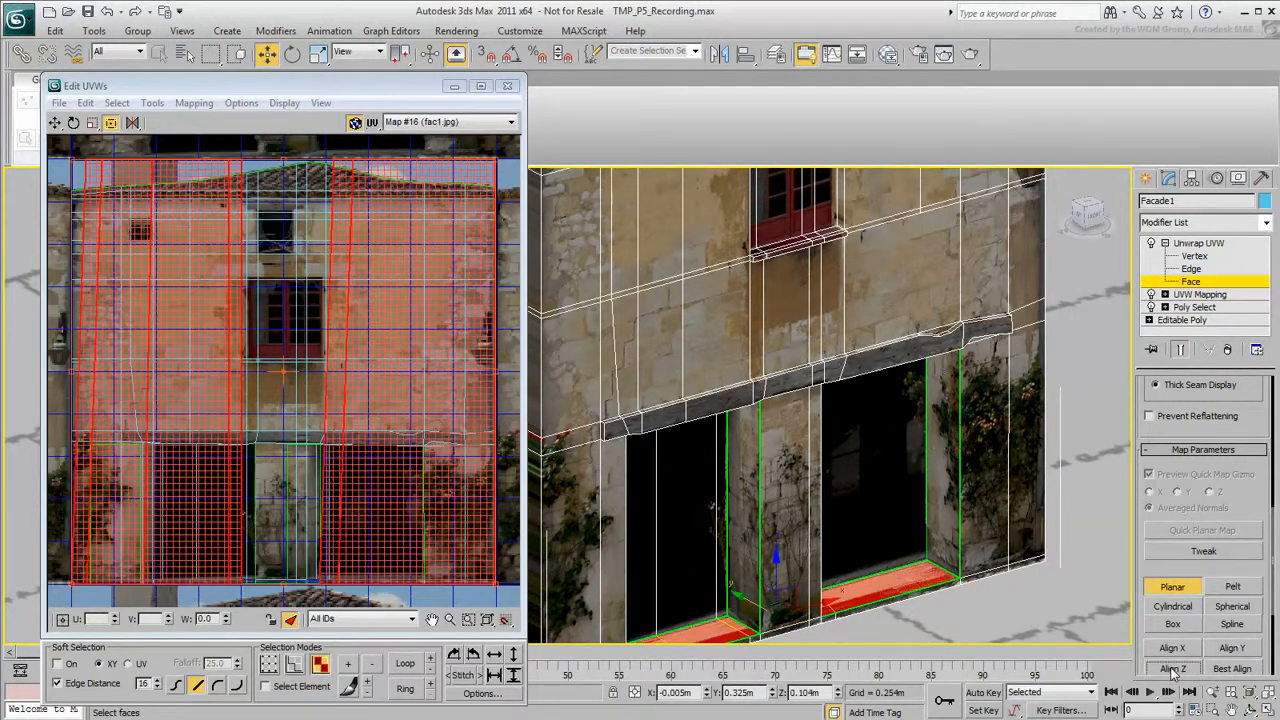
pyautogui.click(1172, 587)
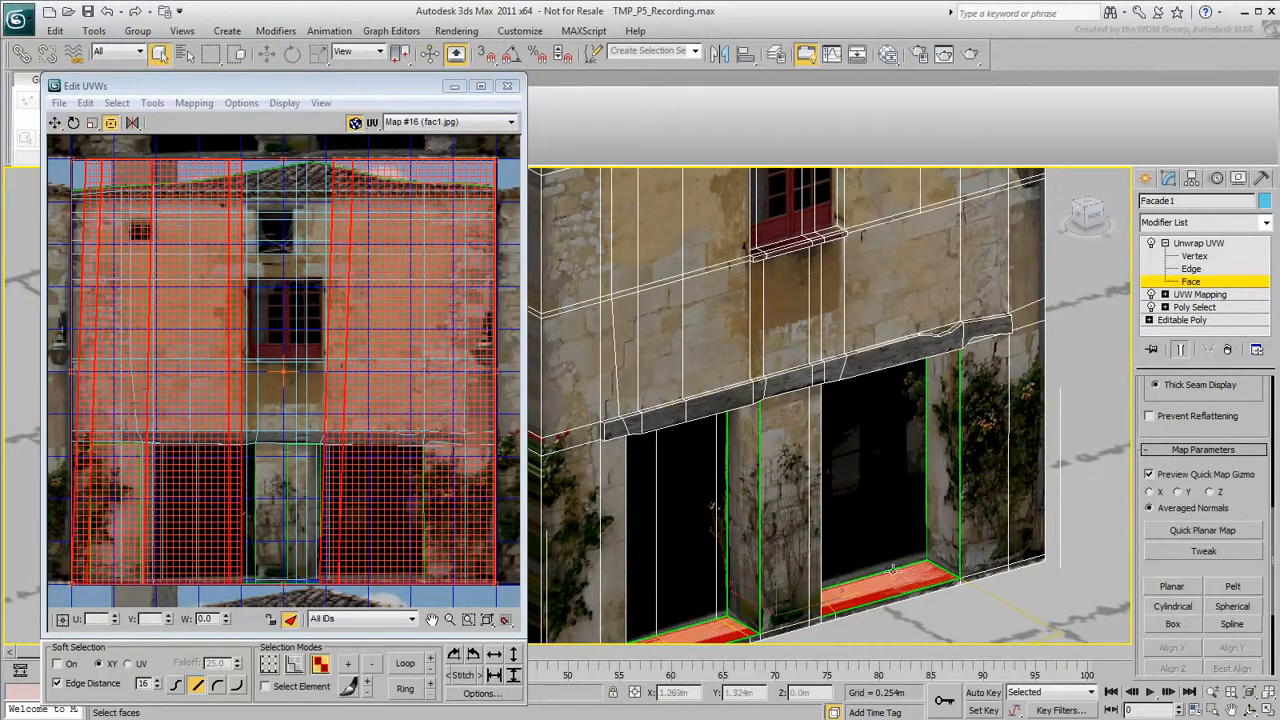
# Show only the threshold faces' UVs and scale them into a thin strip over the grey stone lintel in the texture
pyautogui.click(290, 620)
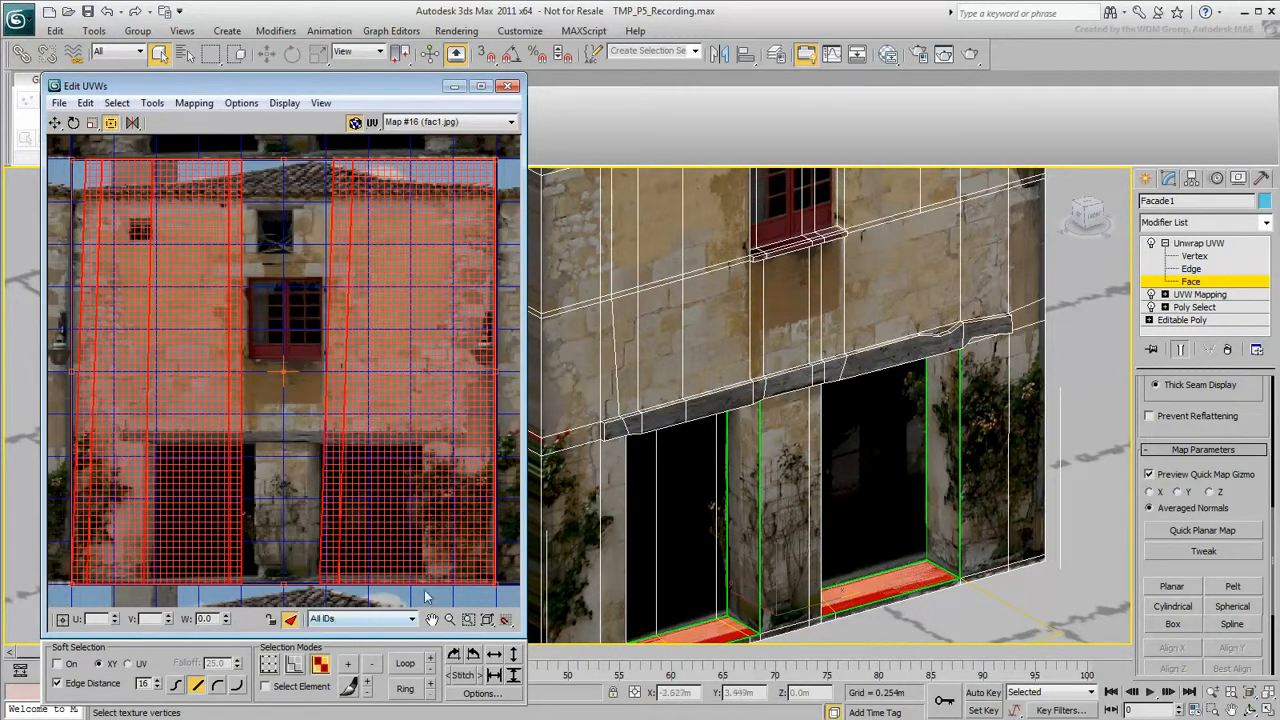
pyautogui.moveTo(496, 586); pyautogui.dragTo(403, 442)
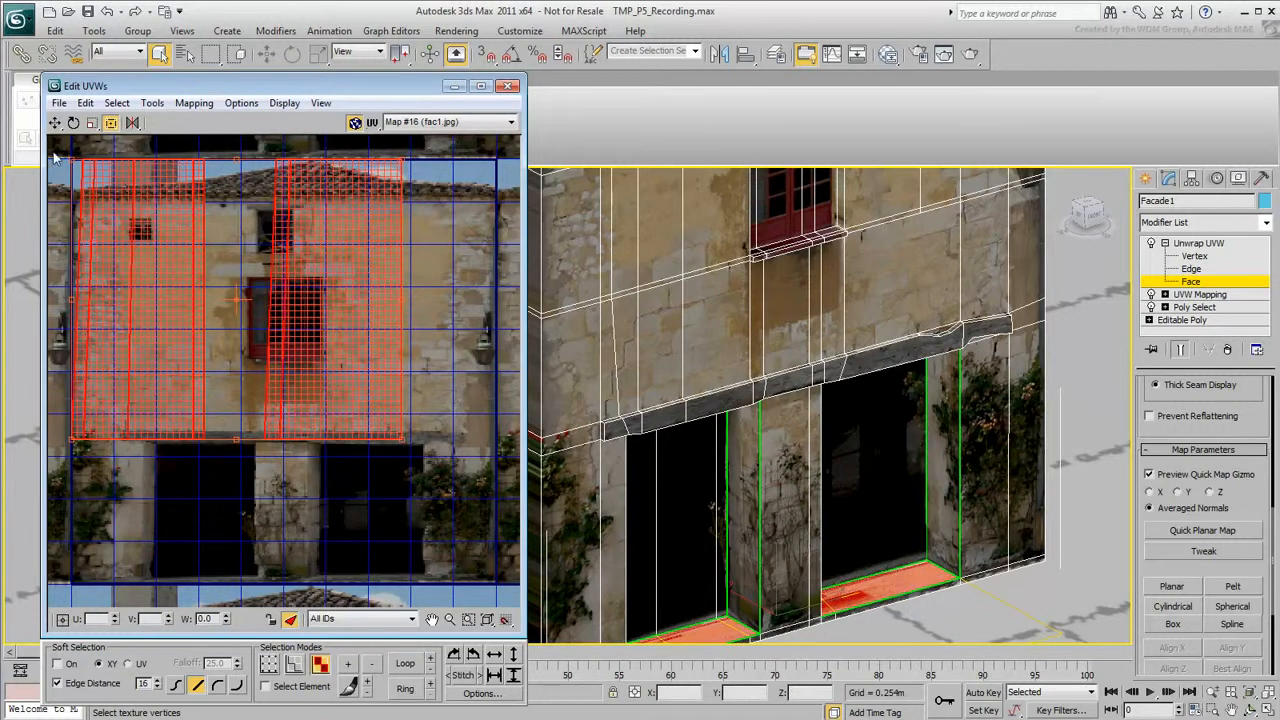
pyautogui.moveTo(69, 157); pyautogui.dragTo(108, 393)
pyautogui.scroll(3, 265, 471)
pyautogui.scroll(-2, 265, 471)
pyautogui.moveTo(634, 549); pyautogui.dragTo(689, 519, button='middle')
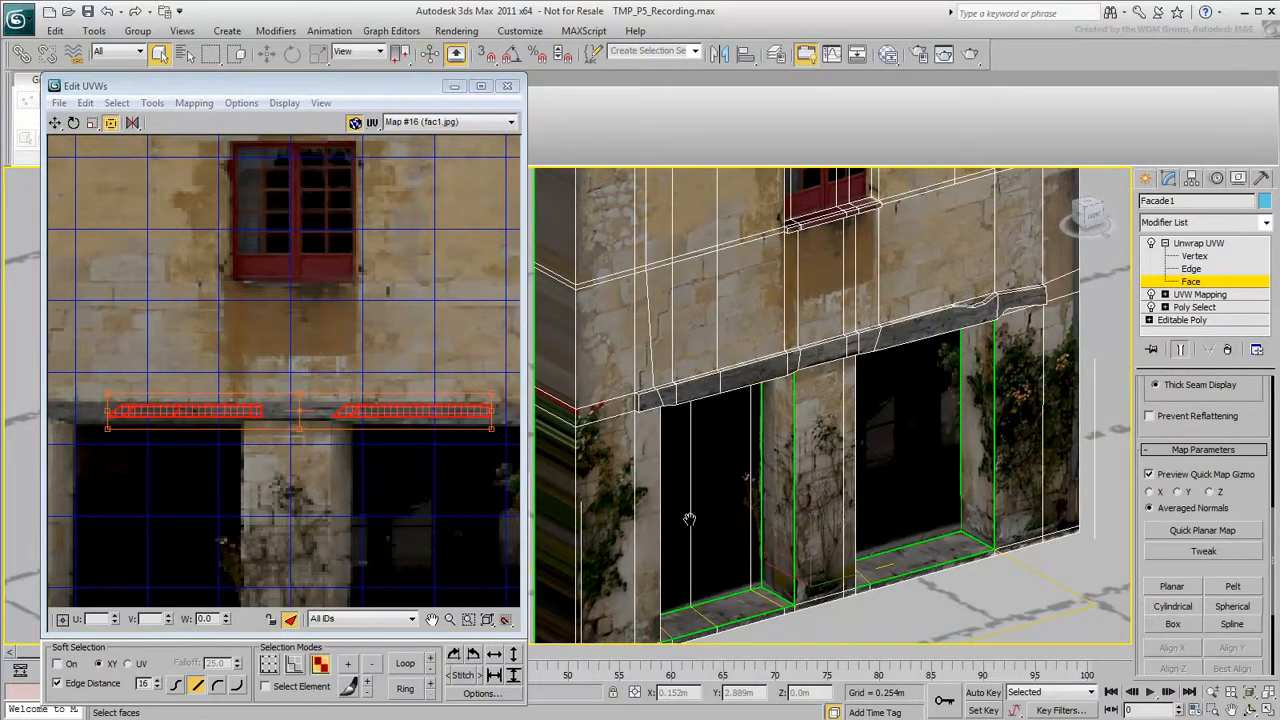
# Select all faces of the facade's left side wall and apply a planar map aligned to X
pyautogui.scroll(-5, 726, 443)
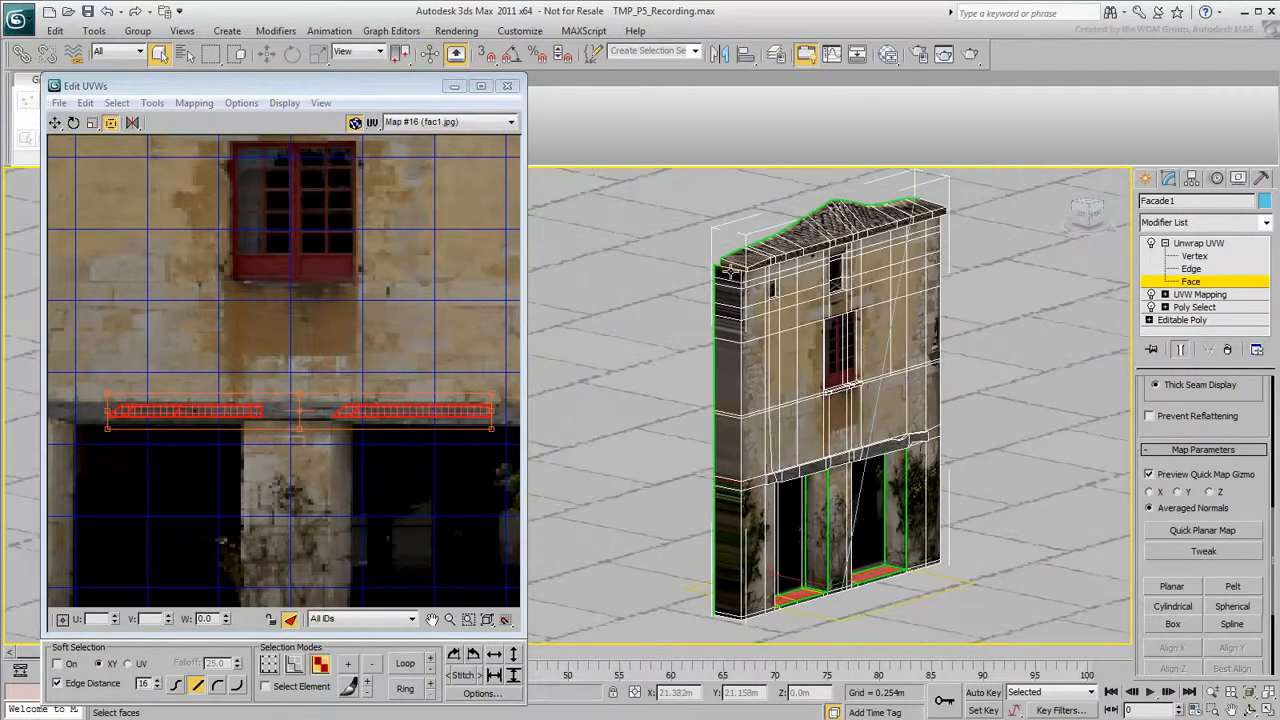
pyautogui.click(729, 284)
pyautogui.keyDown('ctrl'); pyautogui.click(729, 296); pyautogui.keyUp('ctrl')
pyautogui.keyDown('ctrl'); pyautogui.click(729, 308); pyautogui.keyUp('ctrl')
pyautogui.keyDown('ctrl'); pyautogui.click(728, 326); pyautogui.keyUp('ctrl')
pyautogui.keyDown('ctrl'); pyautogui.click(726, 385); pyautogui.keyUp('ctrl')
pyautogui.keyDown('ctrl'); pyautogui.click(725, 440); pyautogui.keyUp('ctrl')
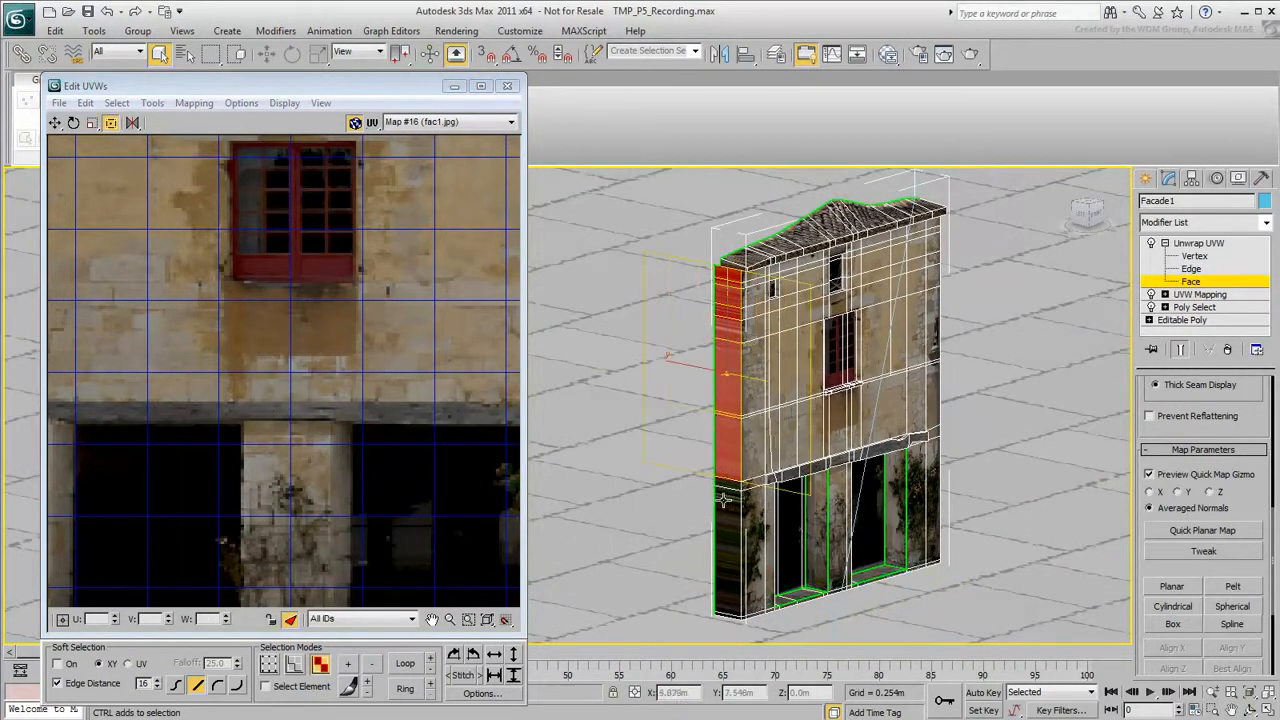
pyautogui.keyDown('ctrl'); pyautogui.click(723, 484); pyautogui.keyUp('ctrl')
pyautogui.keyDown('ctrl'); pyautogui.click(716, 511); pyautogui.keyUp('ctrl')
pyautogui.click(1172, 586)
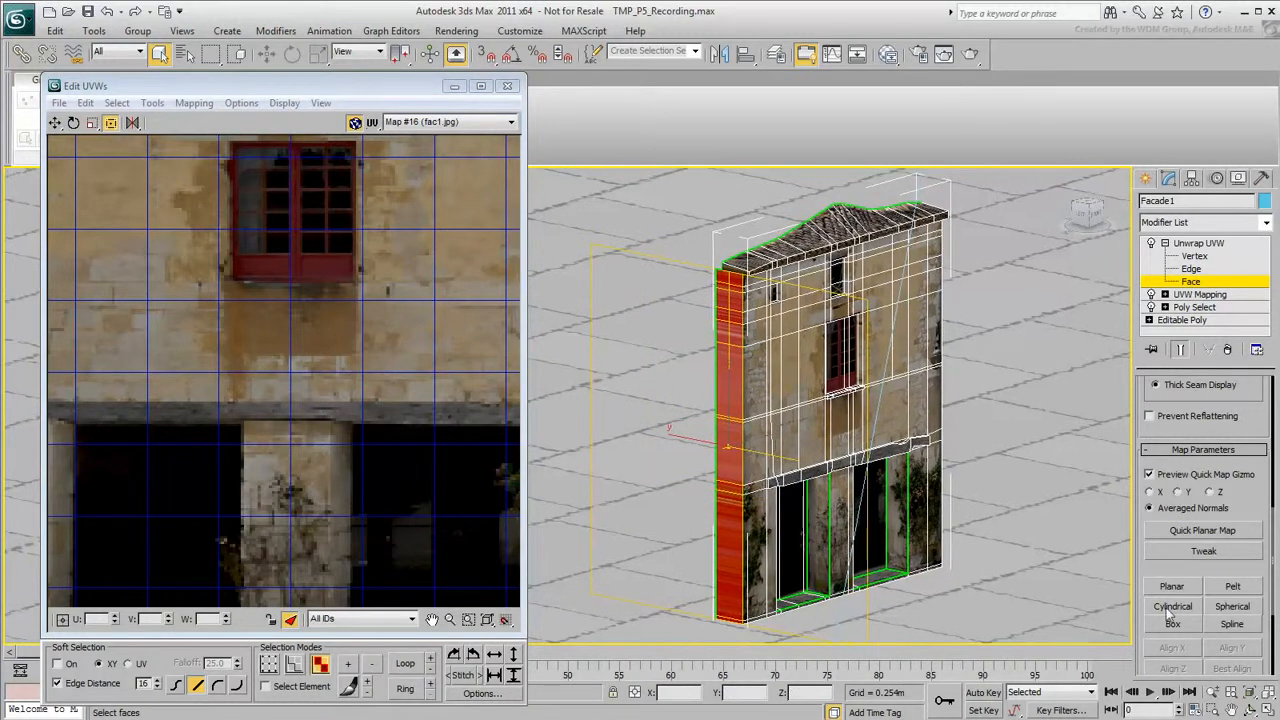
pyautogui.click(1172, 648)
pyautogui.click(1172, 586)
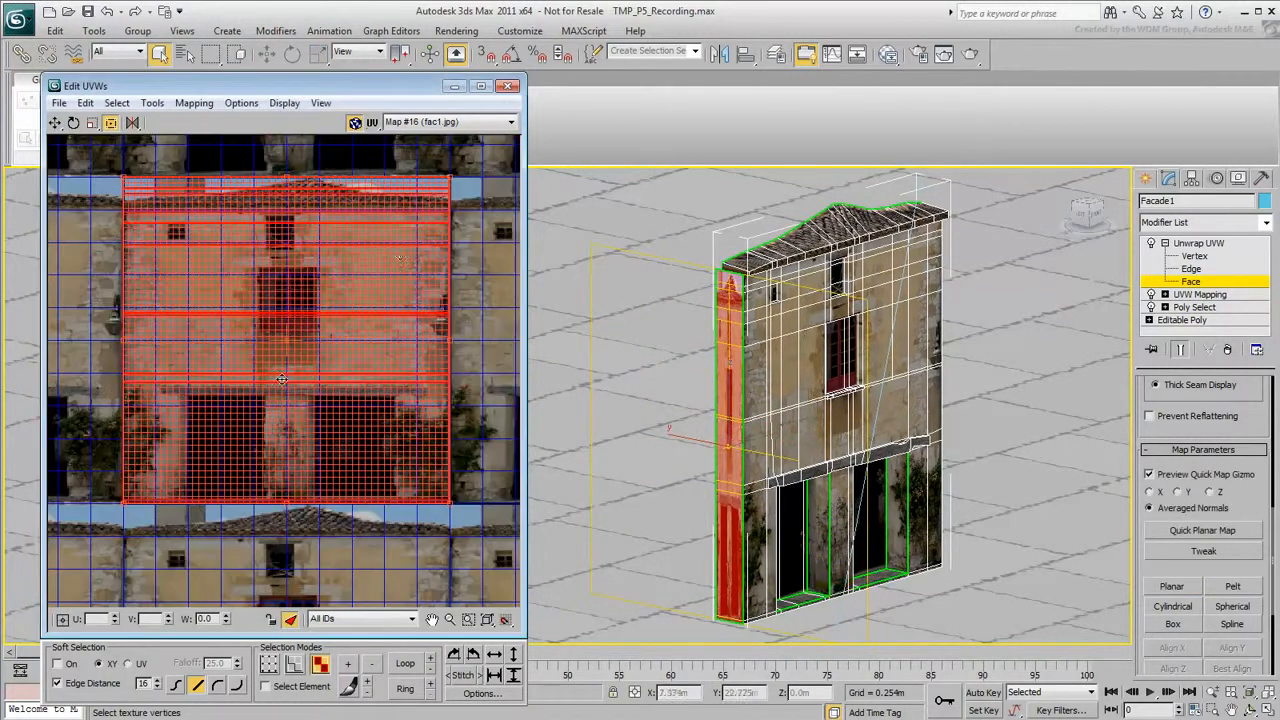
# Scale the left side wall's UVs into a narrow vertical strip over the stone wall beside the first doorway in the texture, then deselect the faces
pyautogui.moveTo(452, 192); pyautogui.dragTo(146, 208)
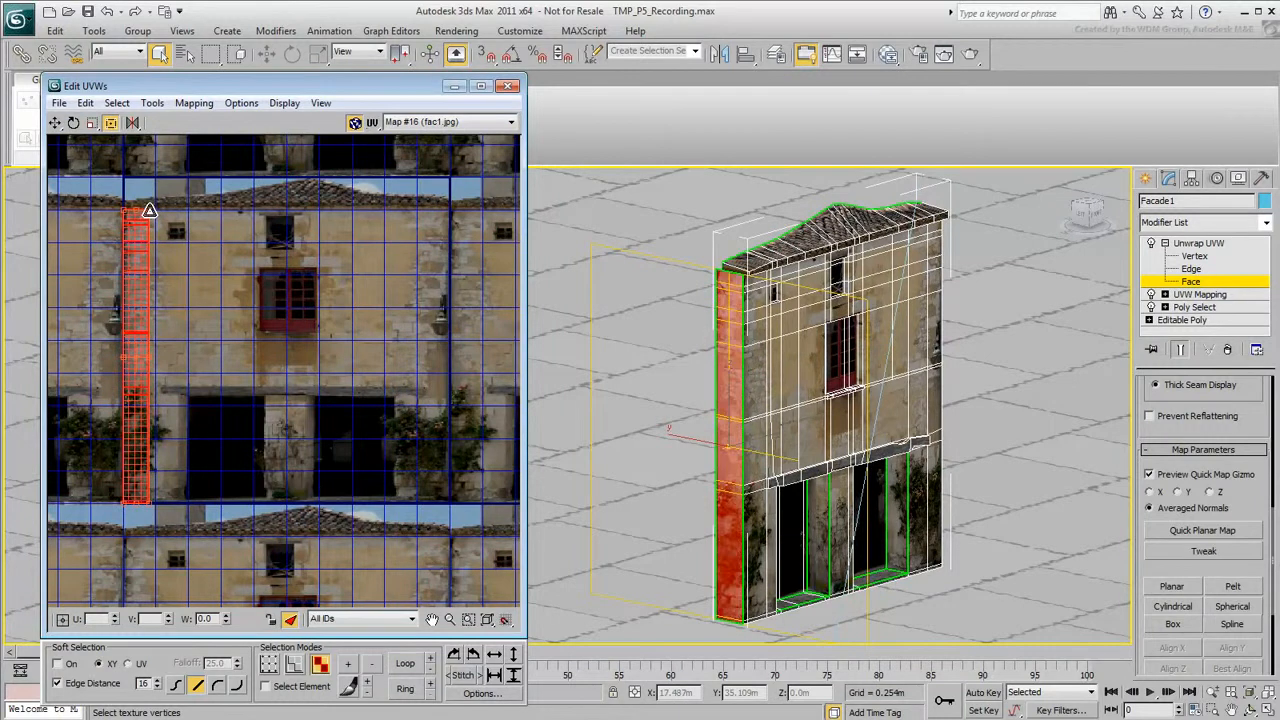
pyautogui.scroll(2, 251, 457)
pyautogui.moveTo(150, 420); pyautogui.dragTo(276, 449, button='middle')
pyautogui.moveTo(271, 550); pyautogui.dragTo(272, 509)
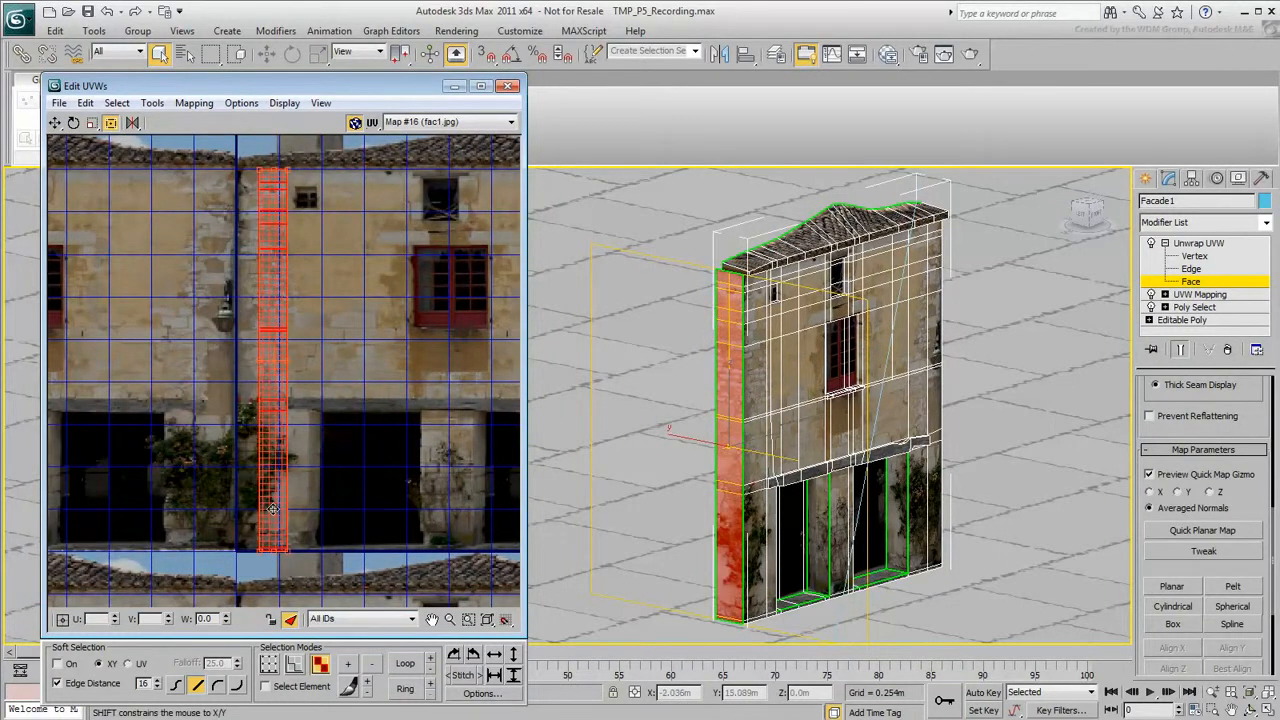
pyautogui.moveTo(398, 511); pyautogui.dragTo(229, 513, button='middle')
pyautogui.moveTo(106, 508)
pyautogui.mouseDown()
pyautogui.moveTo(386, 510)
pyautogui.moveTo(93, 499)
pyautogui.moveTo(106, 499)
pyautogui.mouseUp()
pyautogui.moveTo(123, 554); pyautogui.dragTo(130, 553)
pyautogui.click(1000, 350)
# Select all faces of the facade's right side wall and apply a planar map aligned to X
pyautogui.keyDown('alt'); pyautogui.moveTo(1000, 350); pyautogui.dragTo(894, 328, button='middle'); pyautogui.keyUp('alt')
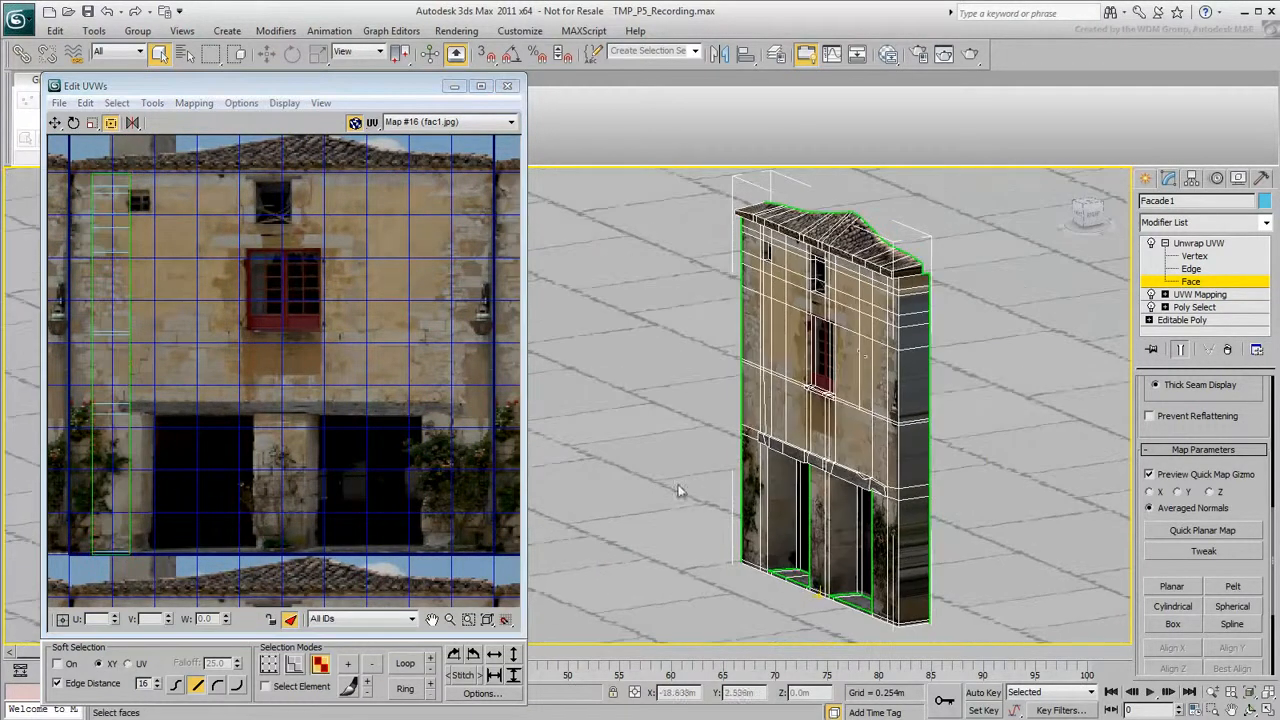
pyautogui.click(912, 285)
pyautogui.keyDown('ctrl'); pyautogui.click(911, 294); pyautogui.keyUp('ctrl')
pyautogui.keyDown('ctrl'); pyautogui.click(911, 305); pyautogui.keyUp('ctrl')
pyautogui.keyDown('ctrl'); pyautogui.click(910, 336); pyautogui.keyUp('ctrl')
pyautogui.keyDown('ctrl'); pyautogui.click(910, 320); pyautogui.keyUp('ctrl')
pyautogui.keyDown('ctrl'); pyautogui.click(913, 370); pyautogui.keyUp('ctrl')
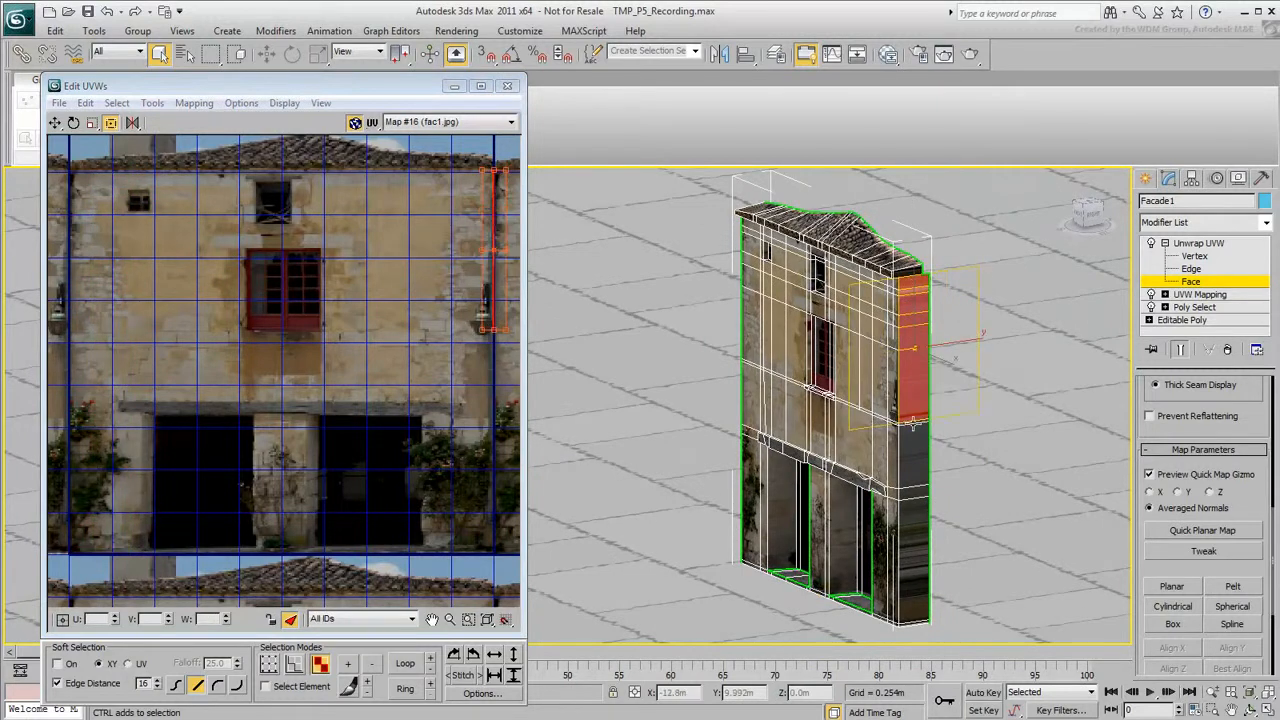
pyautogui.keyDown('ctrl'); pyautogui.click(913, 422); pyautogui.keyUp('ctrl')
pyautogui.keyDown('ctrl'); pyautogui.click(910, 447); pyautogui.keyUp('ctrl')
pyautogui.keyDown('ctrl'); pyautogui.click(917, 517); pyautogui.keyUp('ctrl')
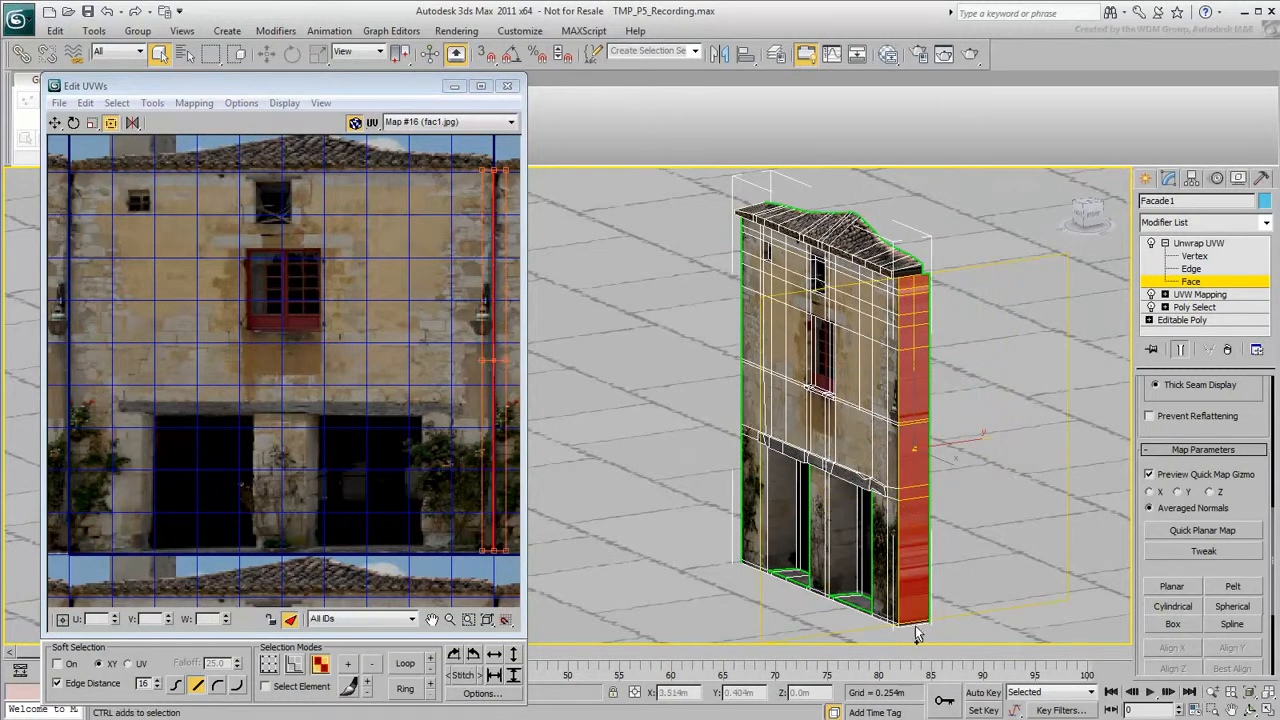
pyautogui.click(1171, 586)
pyautogui.click(1171, 647)
pyautogui.click(1171, 586)
# Show only the right side wall's UVs, scale them into a narrow strip along the texture's right edge, and deselect the faces
pyautogui.click(291, 620)
pyautogui.moveTo(164, 235); pyautogui.dragTo(166, 277, button='middle')
pyautogui.scroll(-1, 150, 285)
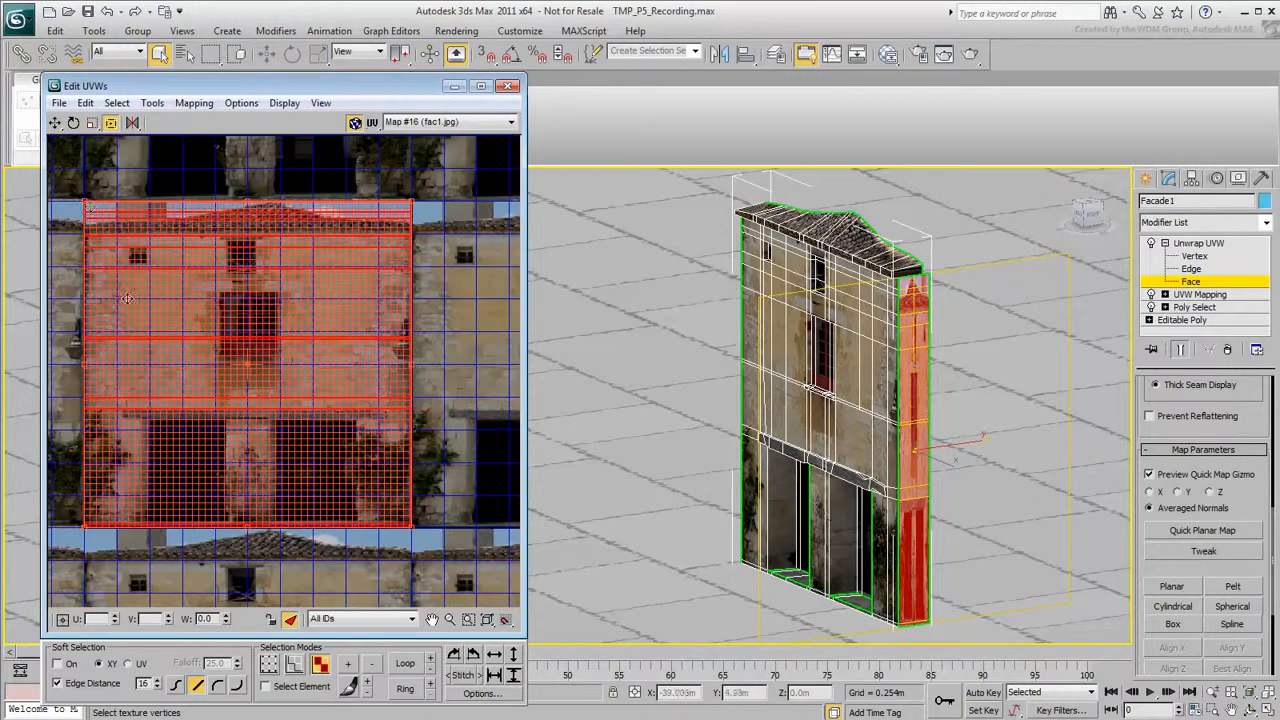
pyautogui.moveTo(86, 201); pyautogui.dragTo(386, 236)
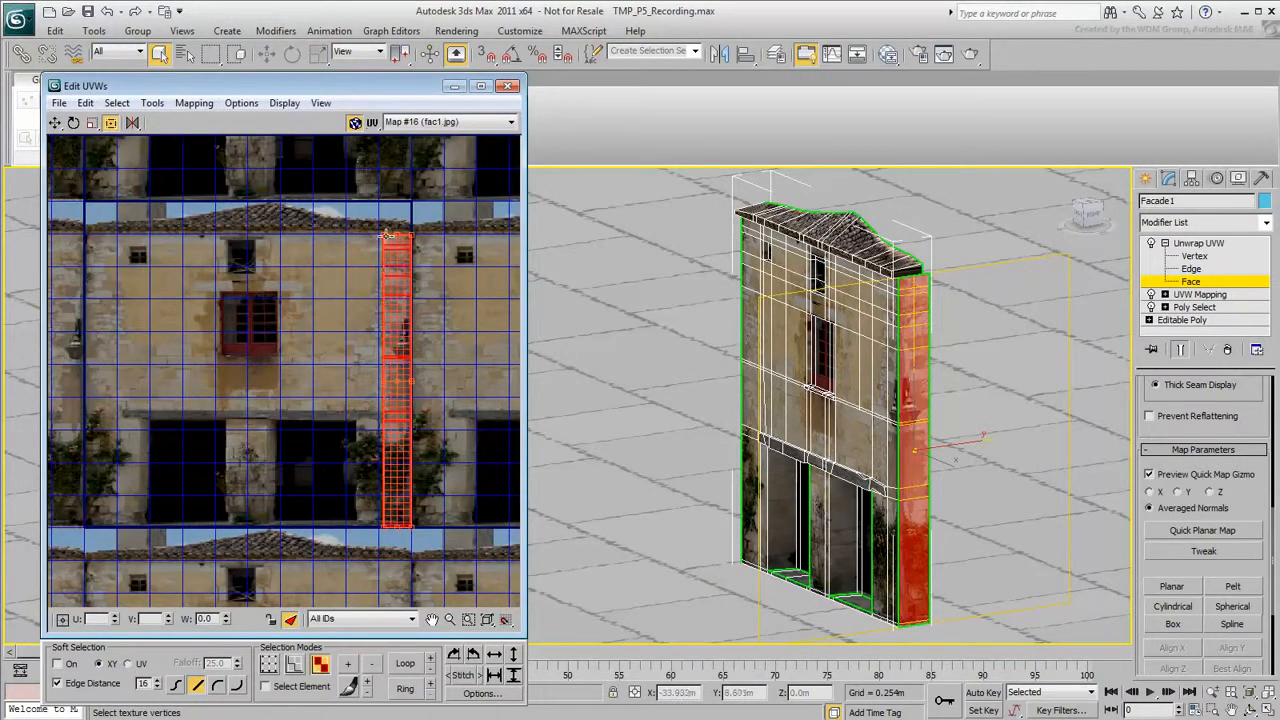
pyautogui.scroll(2, 388, 377)
pyautogui.moveTo(367, 450); pyautogui.dragTo(369, 391, button='middle')
pyautogui.moveTo(351, 572); pyautogui.dragTo(340, 573)
pyautogui.keyDown('alt'); pyautogui.moveTo(700, 555); pyautogui.dragTo(621, 527, button='middle'); pyautogui.keyUp('alt')
pyautogui.click(569, 491)
# Select the sill face of the small top-floor central window and apply a planar map to it
pyautogui.scroll(2, 770, 420)
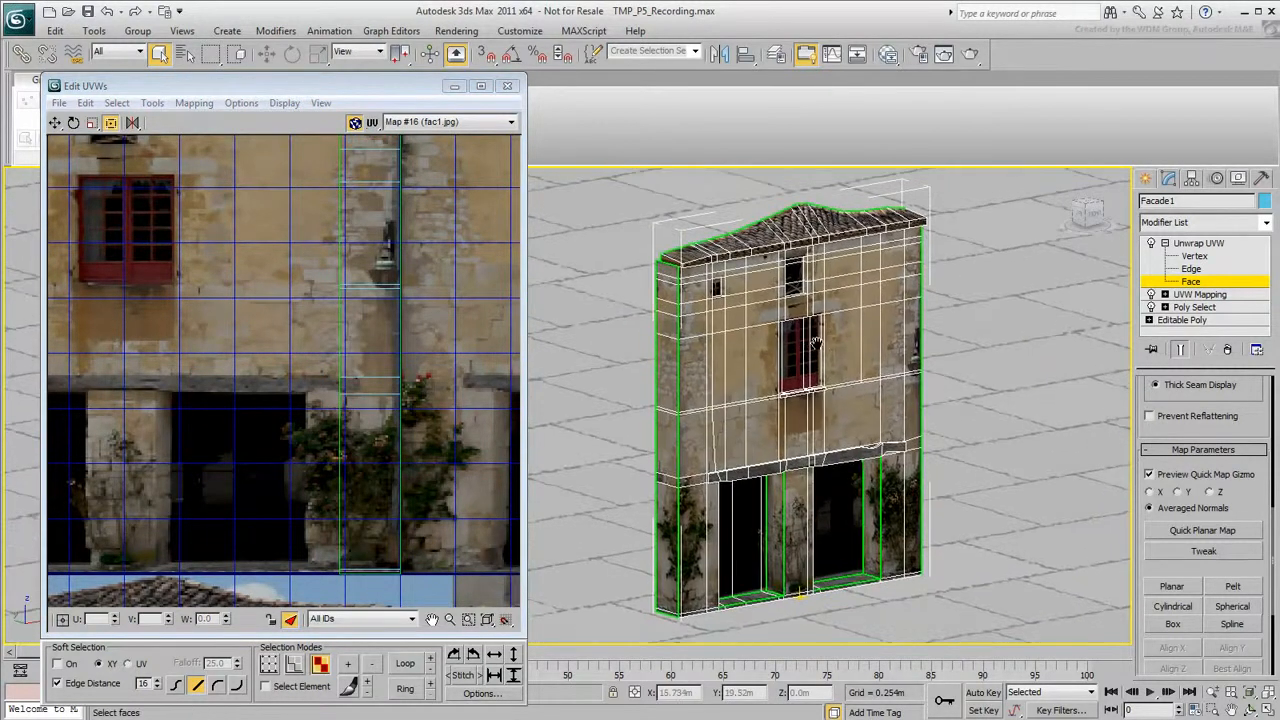
pyautogui.scroll(5, 783, 450)
pyautogui.scroll(4, 783, 450)
pyautogui.click(786, 452)
pyautogui.keyDown('alt'); pyautogui.moveTo(766, 447); pyautogui.dragTo(860, 474, button='middle'); pyautogui.keyUp('alt')
pyautogui.click(1172, 586)
pyautogui.click(1172, 586)
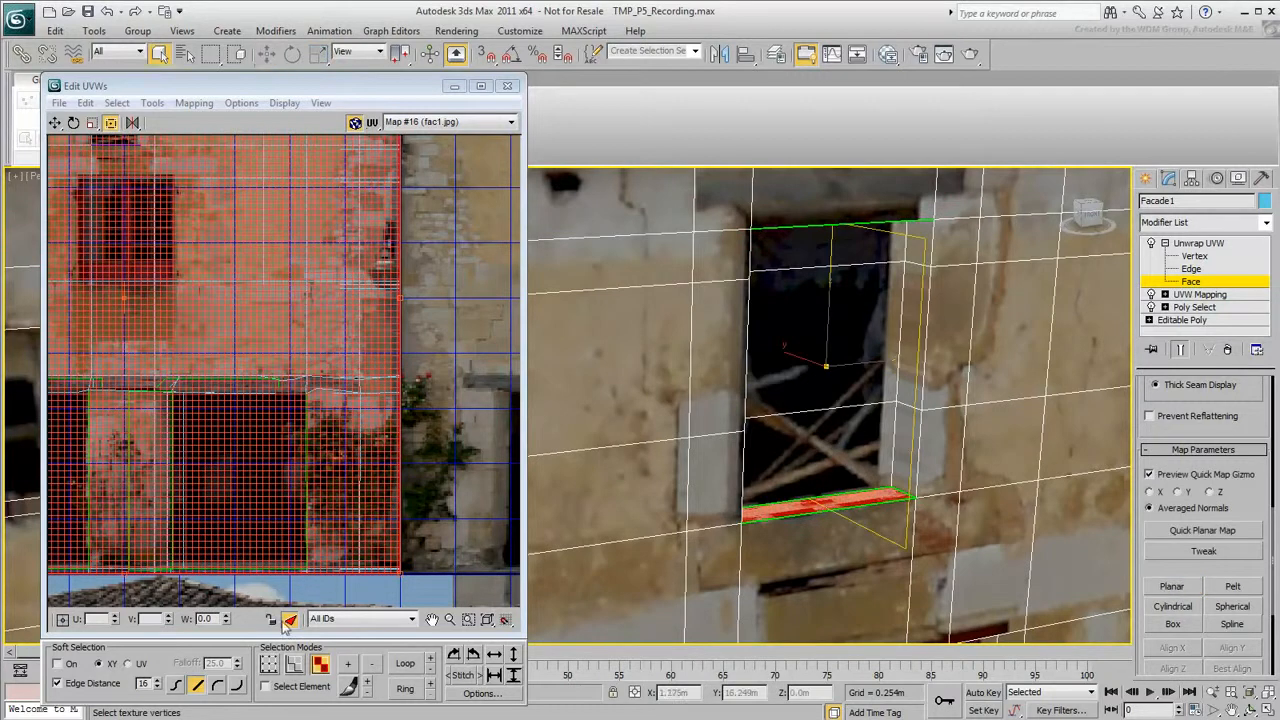
# Show only the sill's UVs and shrink them into a thin horizontal strip on the wall just below the small window in the texture
pyautogui.click(289, 619)
pyautogui.scroll(-3, 385, 492)
pyautogui.moveTo(396, 212); pyautogui.dragTo(244, 282)
pyautogui.moveTo(70, 537); pyautogui.dragTo(212, 300)
pyautogui.scroll(3, 211, 292)
pyautogui.scroll(4, 201, 430)
pyautogui.keyDown('alt'); pyautogui.moveTo(840, 458); pyautogui.dragTo(868, 520, button='middle'); pyautogui.keyUp('alt')
pyautogui.moveTo(391, 443); pyautogui.dragTo(387, 427, button='middle')
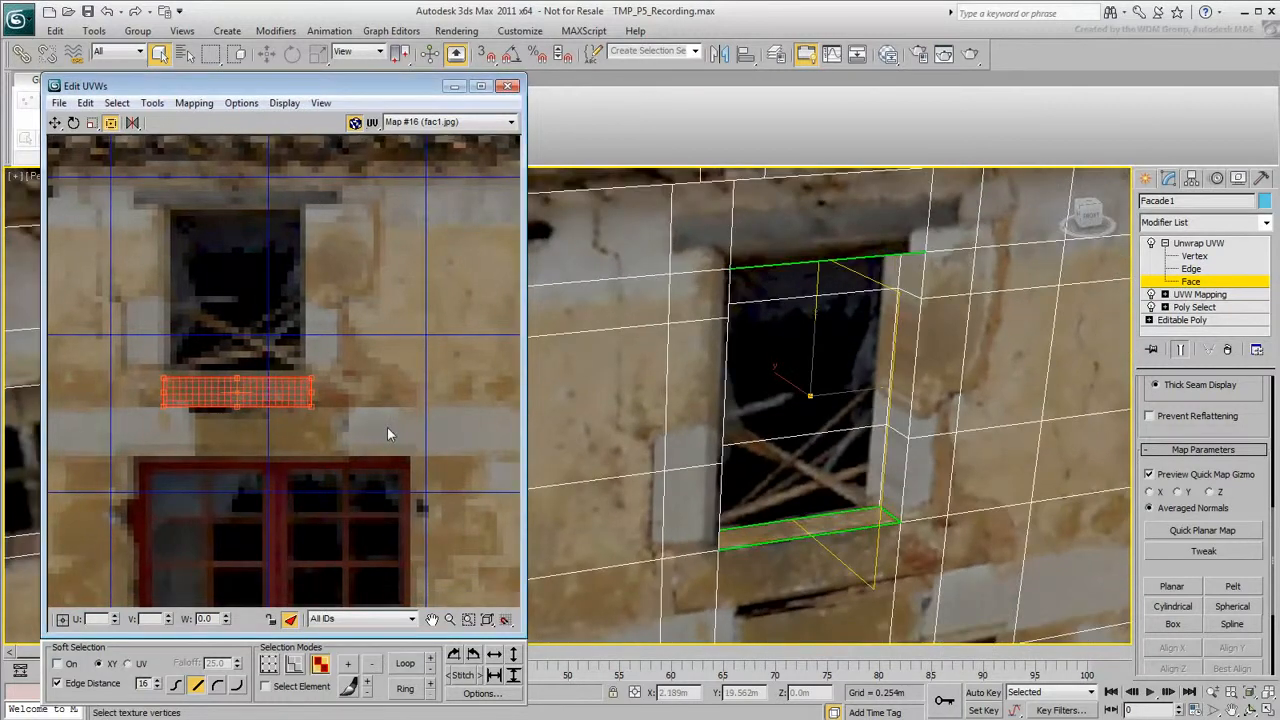
# Select the inner right side faces of the small top-floor window and apply a planar map to them
pyautogui.keyDown('alt'); pyautogui.moveTo(811, 475); pyautogui.dragTo(873, 474, button='middle'); pyautogui.keyUp('alt')
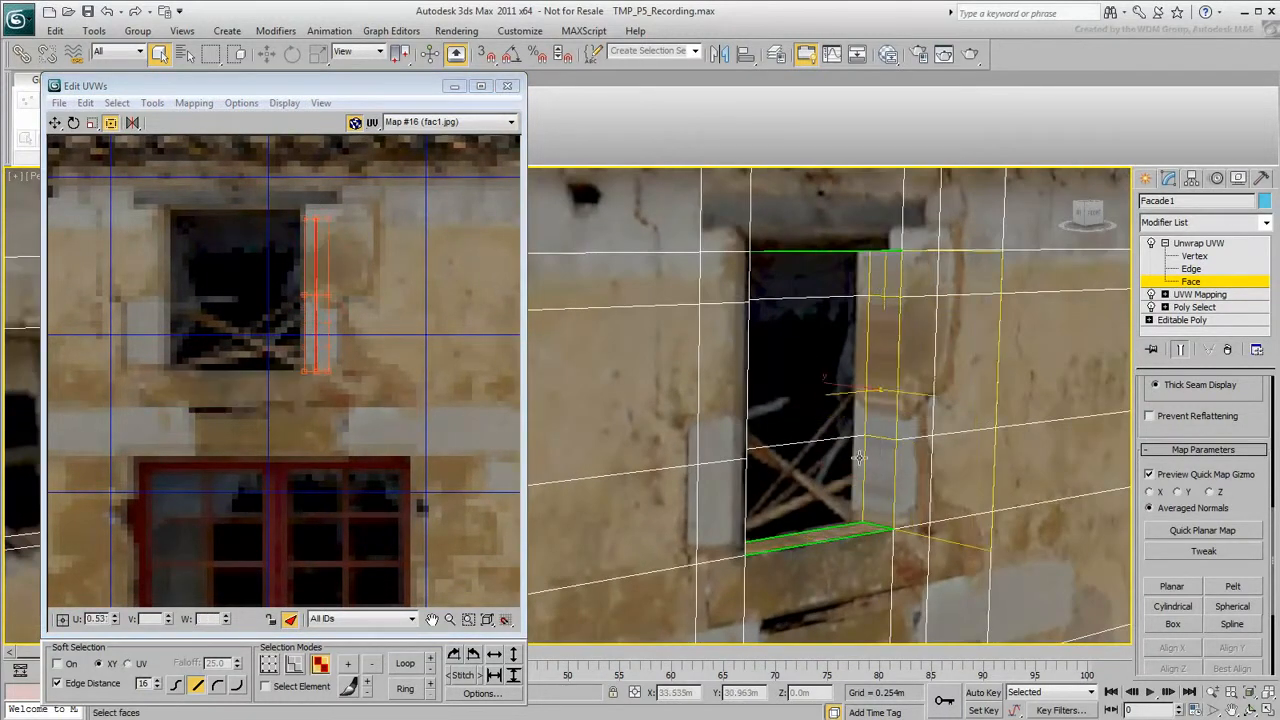
pyautogui.scroll(3, 877, 322)
pyautogui.click(1172, 587)
pyautogui.click(1168, 586)
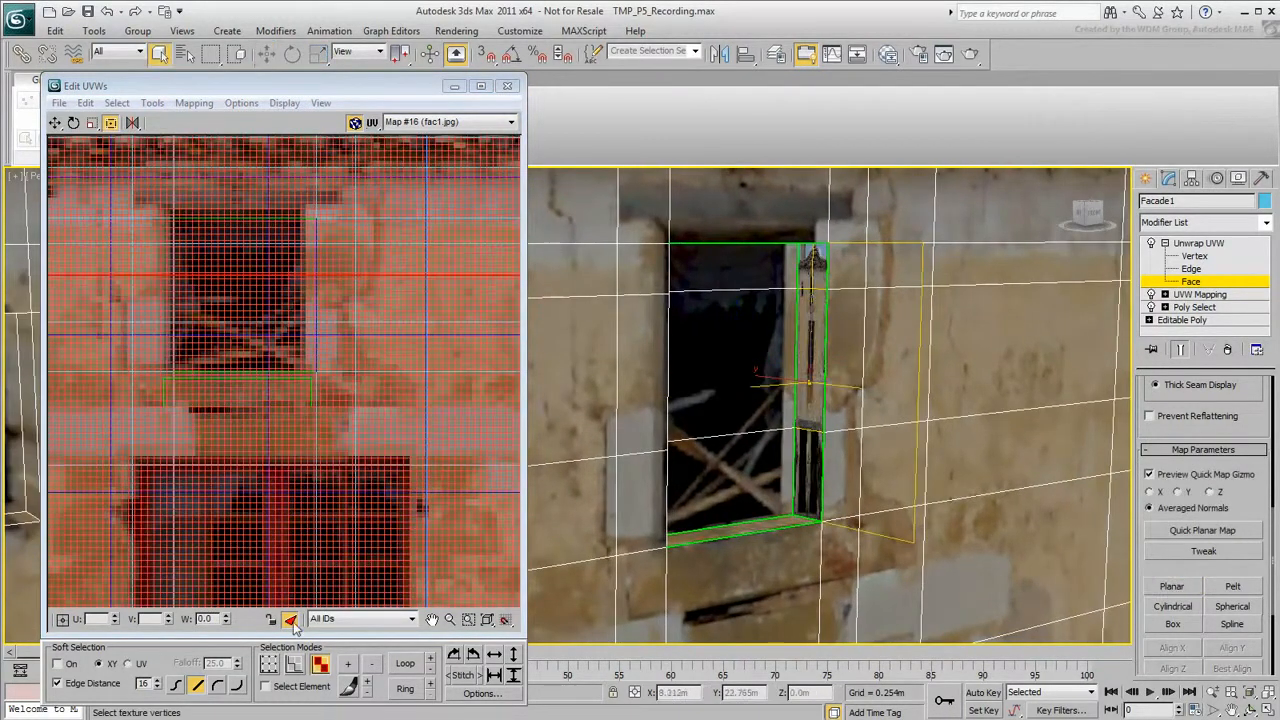
# Show only the right inner side's UVs and shrink them onto the stone jamb just right of the small window in the texture
pyautogui.click(290, 620)
pyautogui.scroll(-5, 383, 292)
pyautogui.moveTo(151, 253); pyautogui.dragTo(299, 322)
pyautogui.moveTo(402, 503); pyautogui.dragTo(312, 369)
pyautogui.scroll(6, 309, 365)
pyautogui.scroll(-1, 308, 398)
pyautogui.moveTo(308, 228); pyautogui.dragTo(311, 440, button='middle')
pyautogui.moveTo(314, 503); pyautogui.dragTo(229, 300)
pyautogui.moveTo(250, 438); pyautogui.dragTo(223, 362)
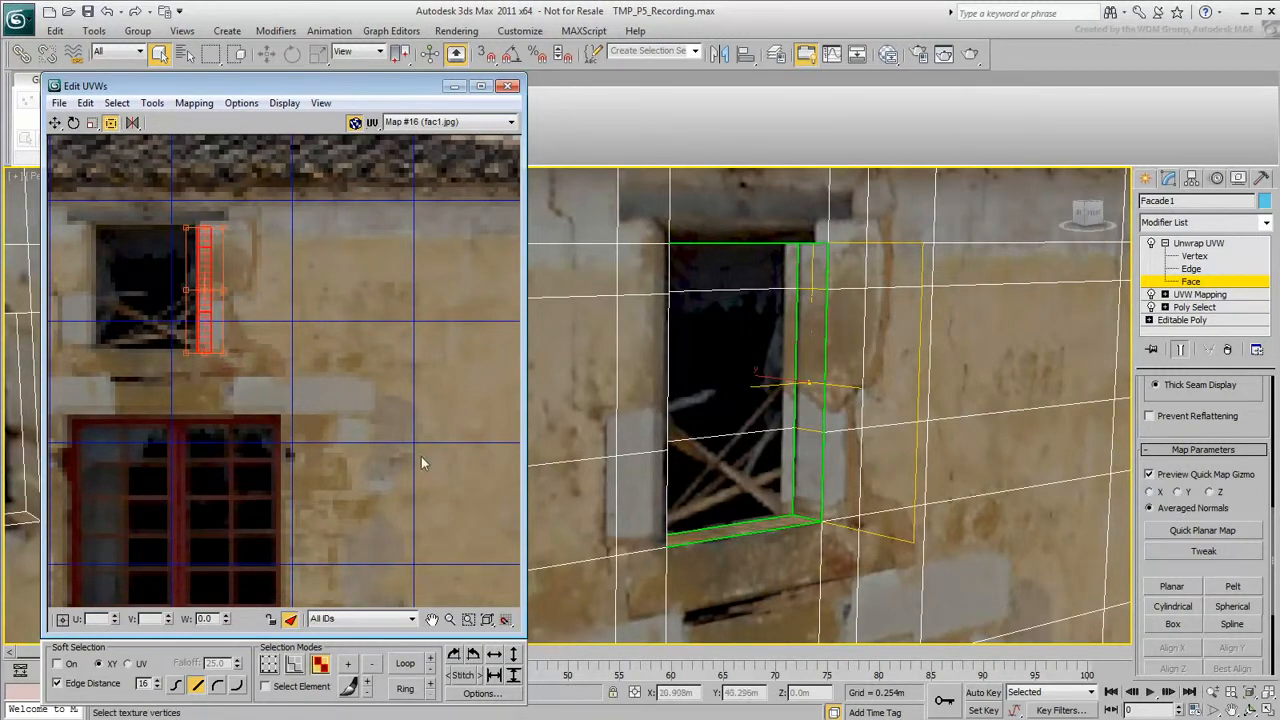
# Select the three inner left side faces of the small top-floor window and apply a planar map to them
pyautogui.keyDown('alt'); pyautogui.moveTo(760, 420); pyautogui.dragTo(670, 420, button='middle'); pyautogui.keyUp('alt')
pyautogui.click(656, 450)
pyautogui.keyDown('ctrl'); pyautogui.click(654, 406); pyautogui.keyUp('ctrl')
pyautogui.keyDown('ctrl'); pyautogui.click(656, 275); pyautogui.keyUp('ctrl')
pyautogui.click(1172, 586)
pyautogui.click(1172, 586)
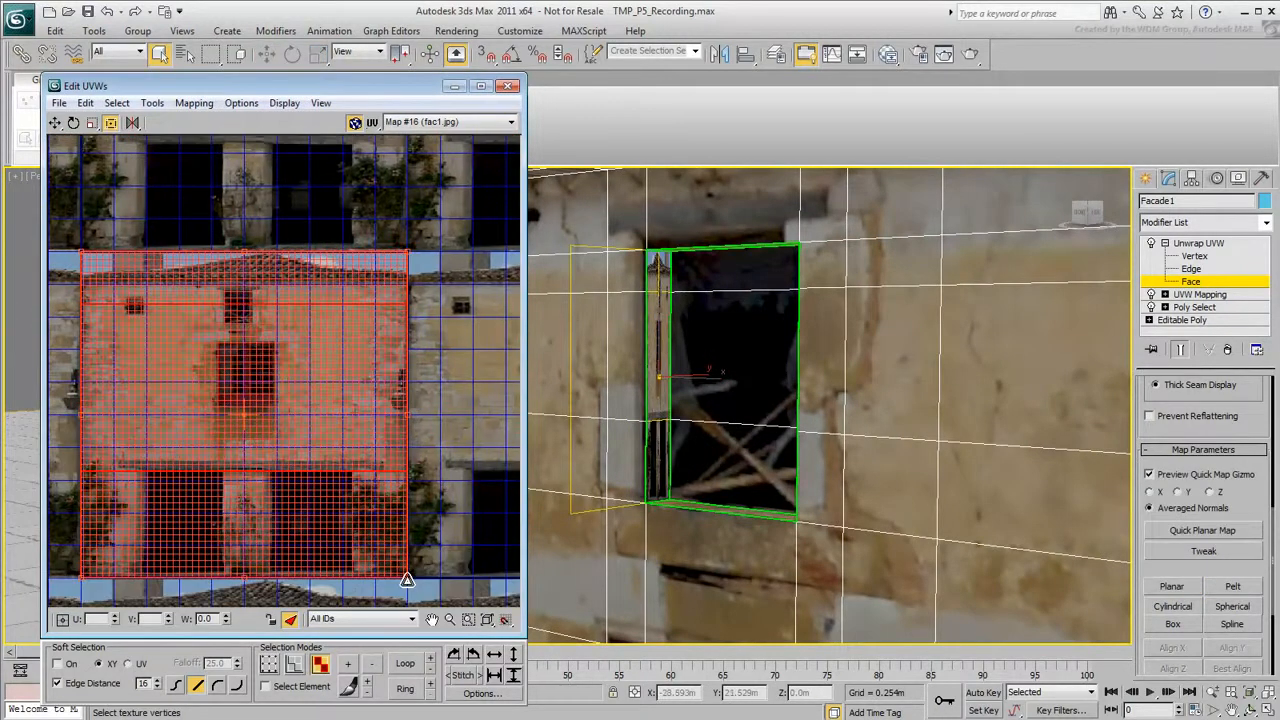
# Scale the left inner side's UVs into a narrow strip over the stone jamb just left of the small window in the texture
pyautogui.moveTo(407, 578); pyautogui.dragTo(225, 322)
pyautogui.moveTo(82, 251); pyautogui.dragTo(218, 297)
pyautogui.scroll(8, 221, 306)
pyautogui.scroll(-4, 240, 283)
pyautogui.moveTo(248, 256); pyautogui.dragTo(237, 229)
pyautogui.moveTo(206, 369); pyautogui.dragTo(197, 385)
# Render the perspective view to check the remapped facade, and close the rendered frame
pyautogui.keyDown('alt'); pyautogui.moveTo(686, 508); pyautogui.dragTo(766, 508, button='middle'); pyautogui.keyUp('alt')
pyautogui.scroll(-4, 766, 508)
pyautogui.keyDown('alt'); pyautogui.moveTo(600, 505); pyautogui.dragTo(709, 501, button='middle'); pyautogui.keyUp('alt')
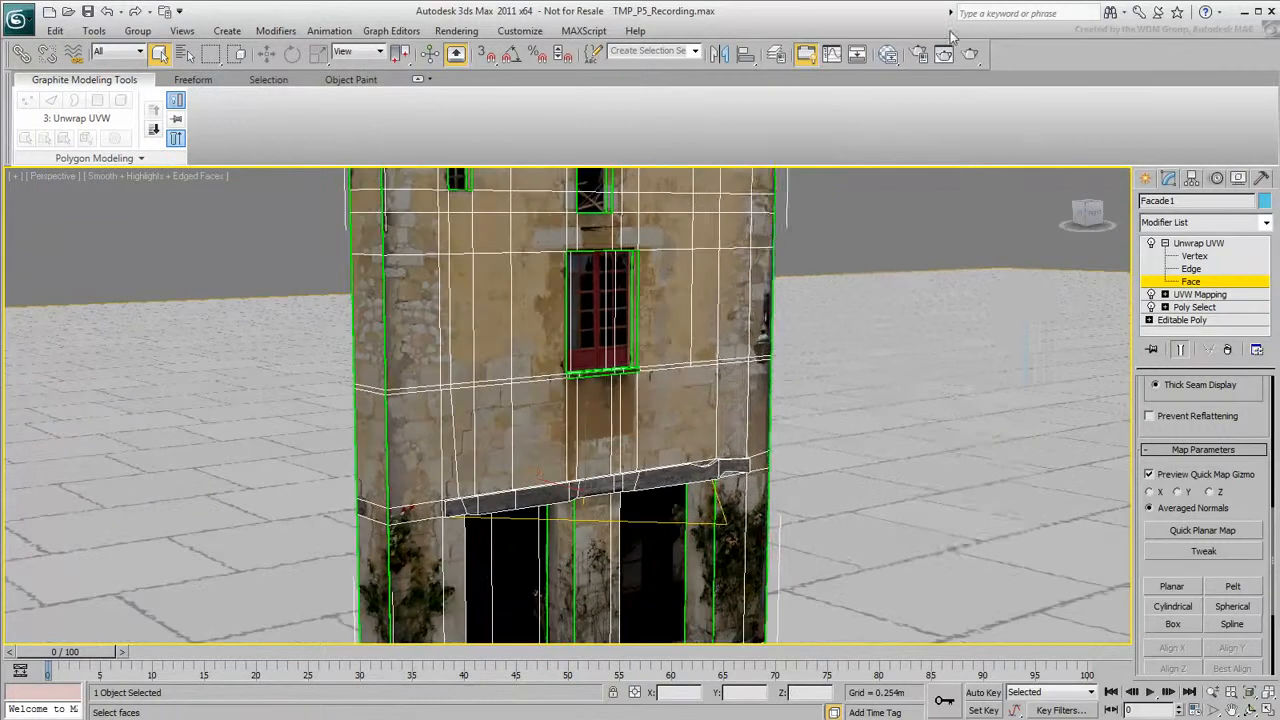
pyautogui.hotkey('shift', 'q')
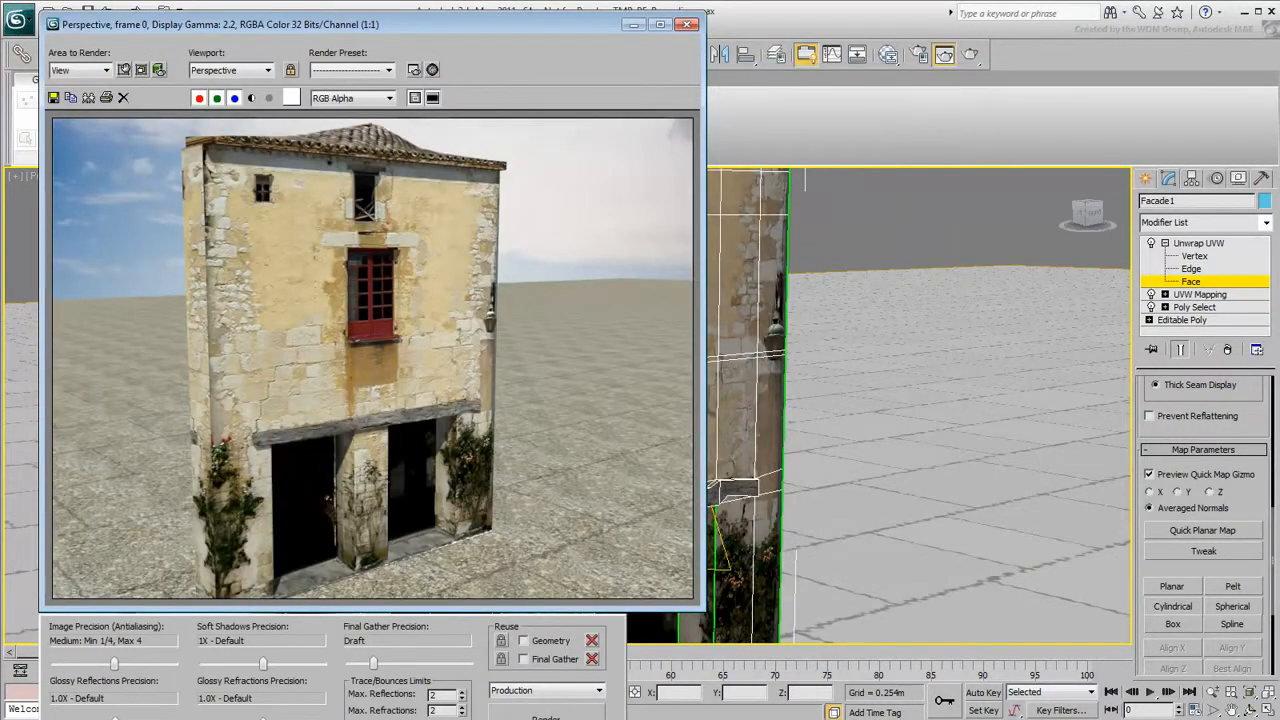
pyautogui.click(686, 25)
# Leave the Unwrap UVW face level and collapse the facade's entire modifier stack, confirming the warning
pyautogui.scroll(-5, 683, 374)
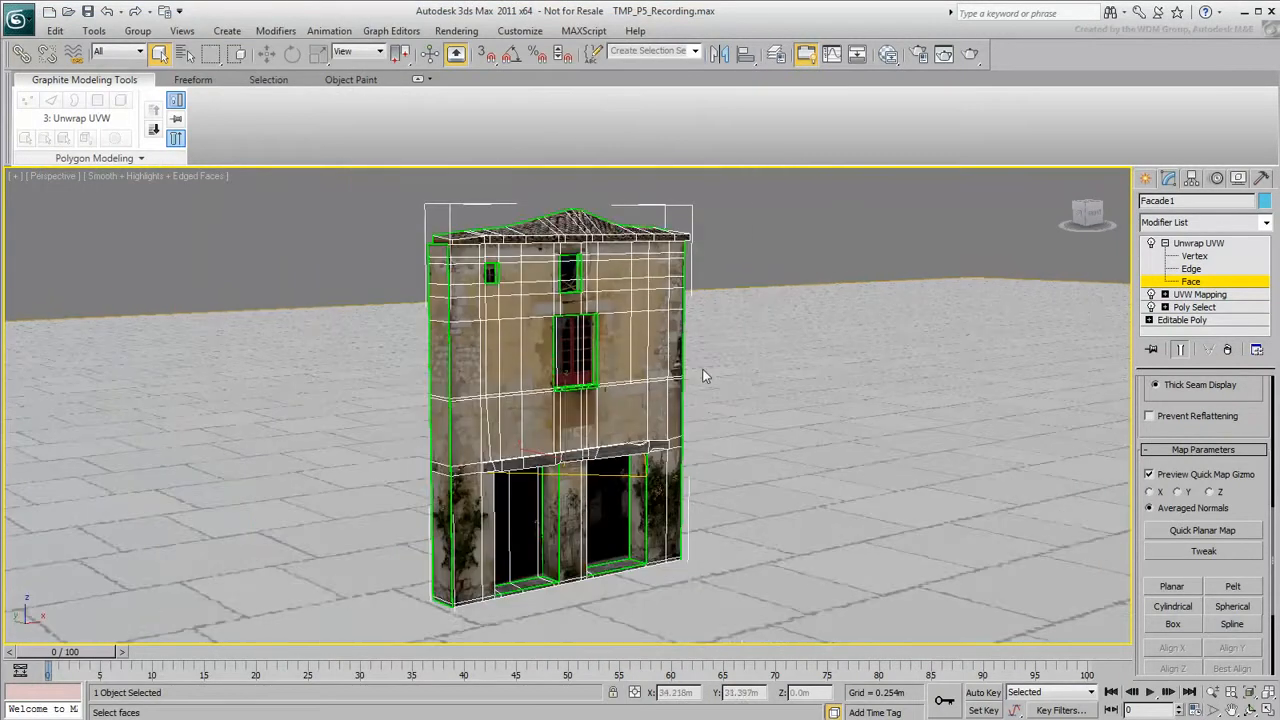
pyautogui.moveTo(705, 371); pyautogui.dragTo(733, 390, button='middle')
pyautogui.click(1194, 282)
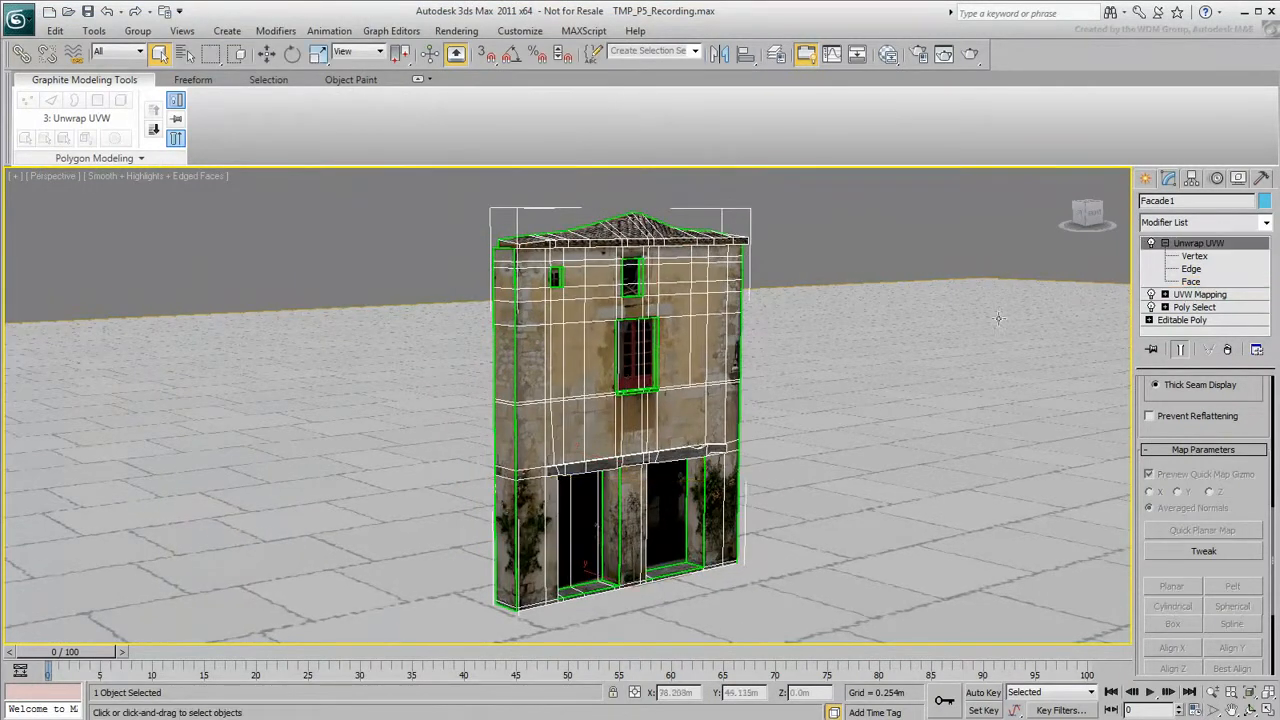
pyautogui.rightClick(700, 370)
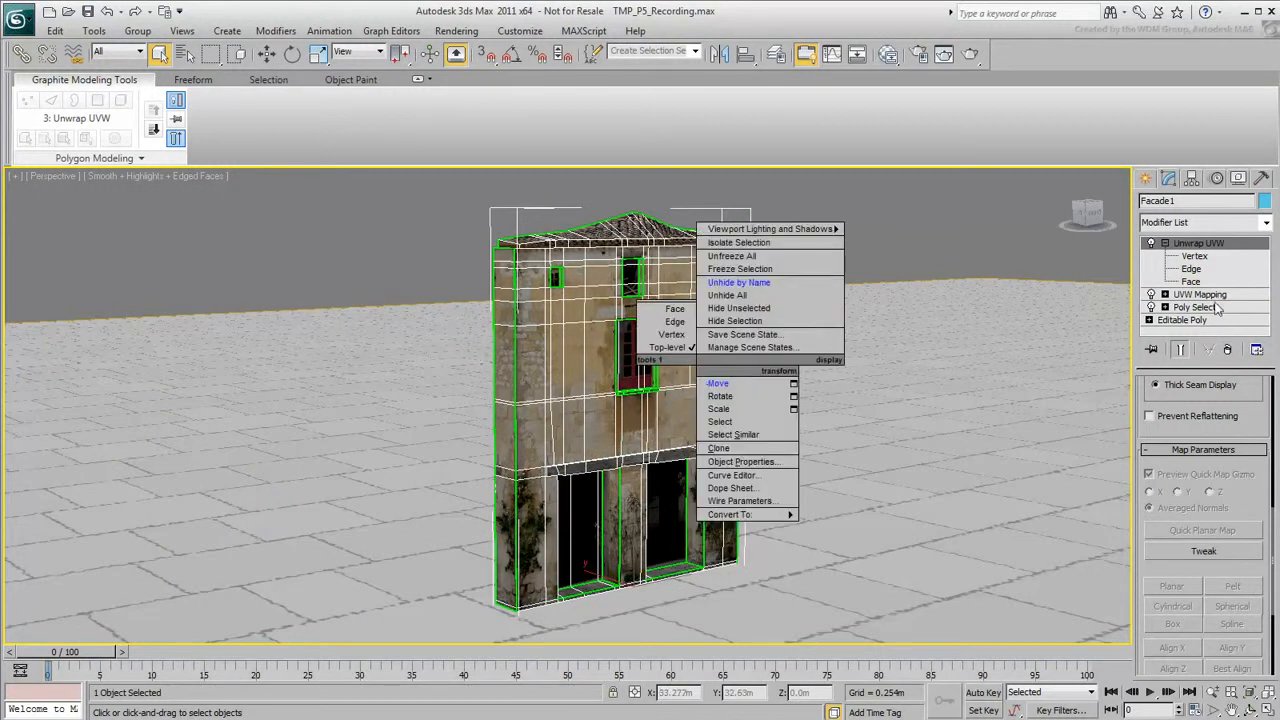
pyautogui.rightClick(1194, 257)
pyautogui.rightClick(1192, 250)
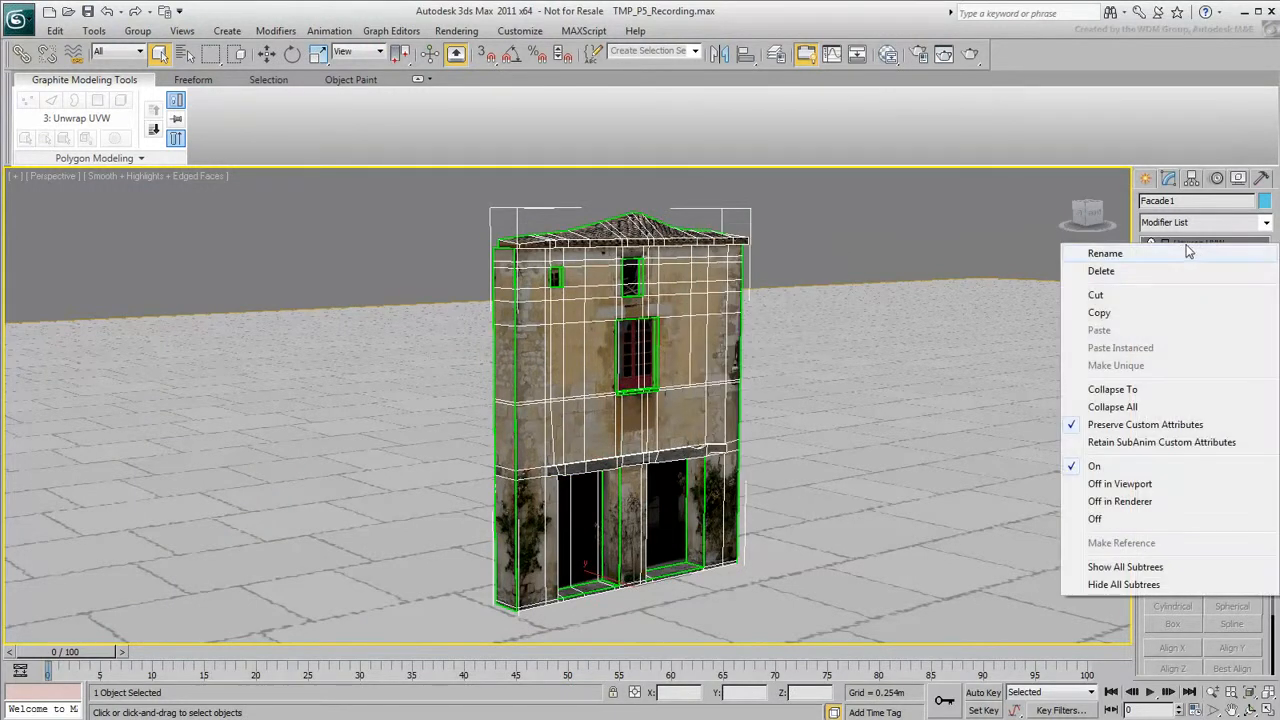
pyautogui.click(1112, 407)
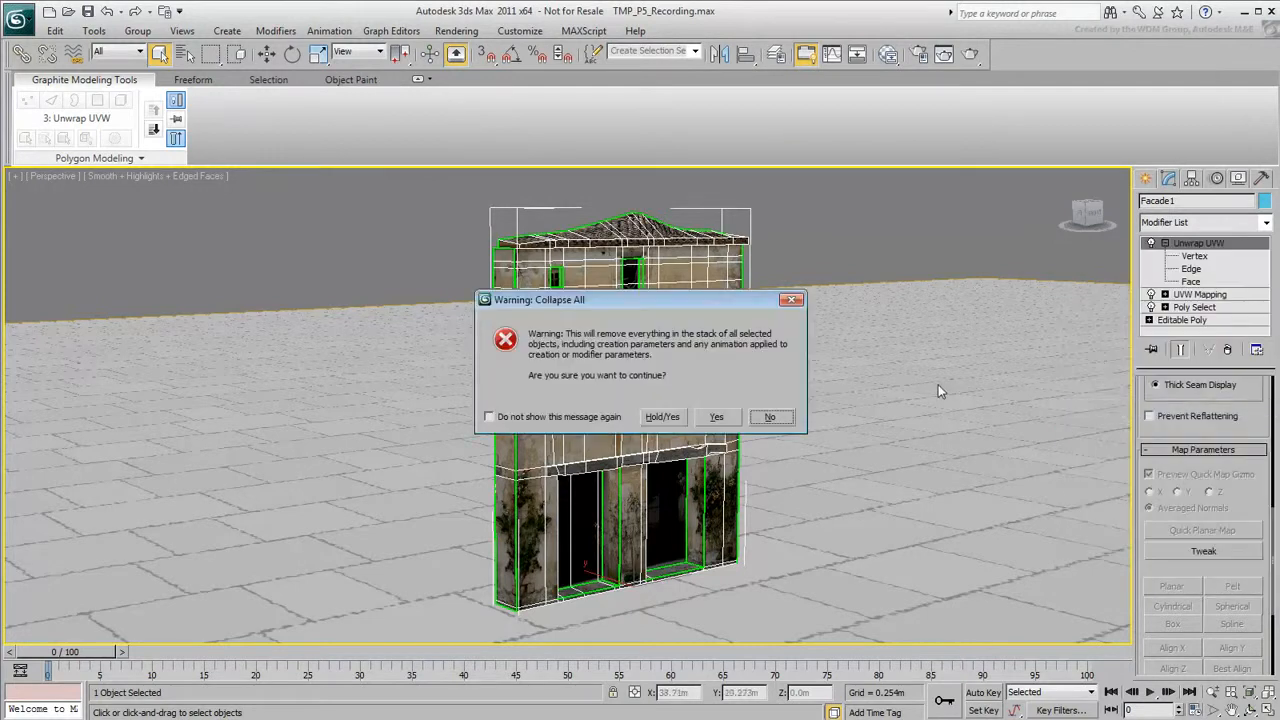
pyautogui.click(715, 417)
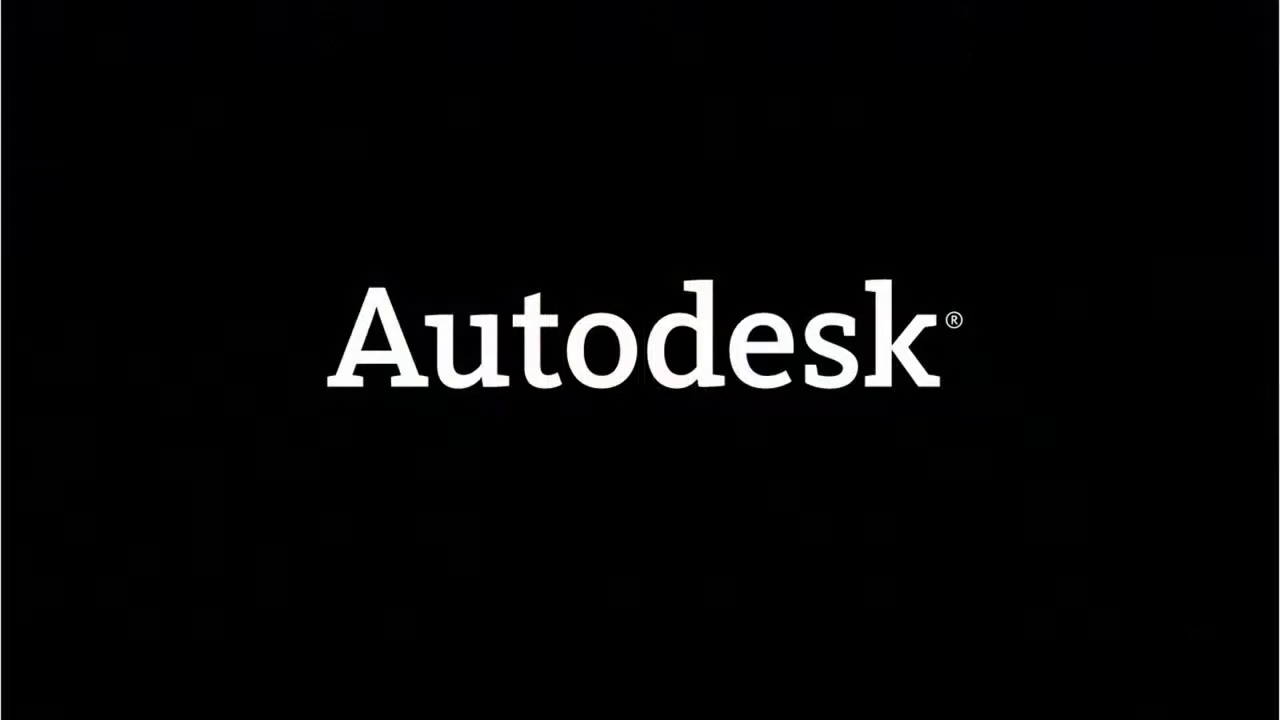